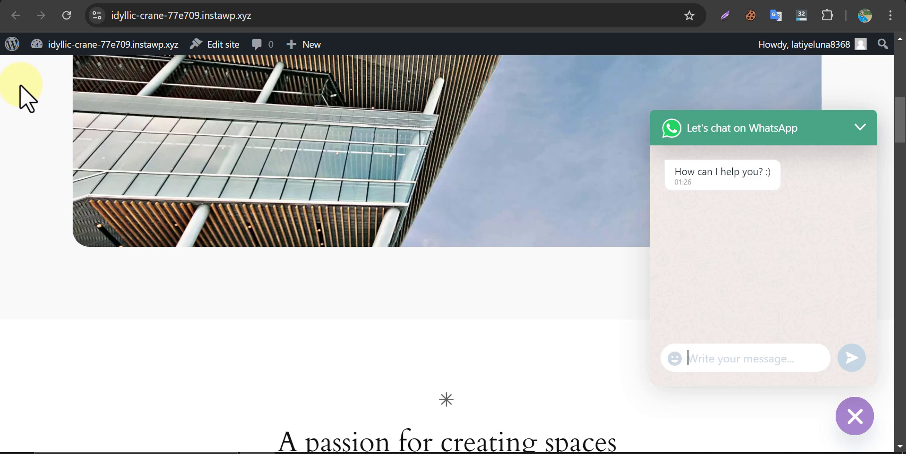
# - Close the demo's WhatsApp chat box and collapse its channel buttons into a single chat button
pyautogui.click(853, 415)
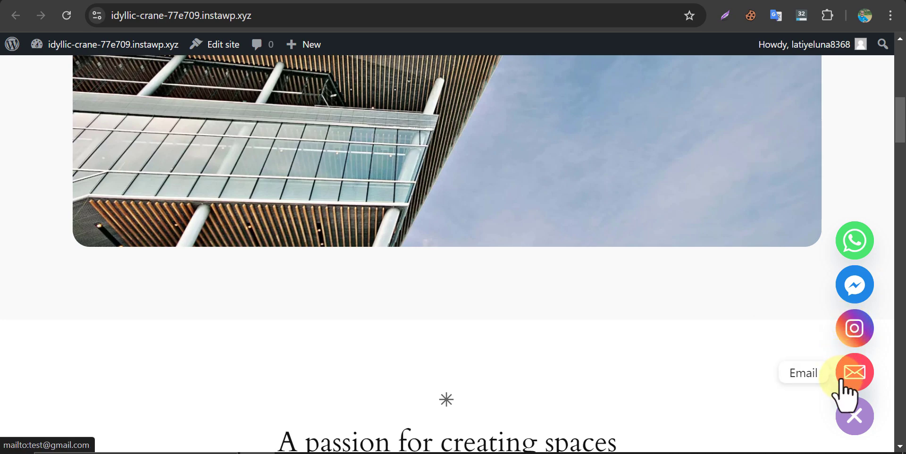
pyautogui.click(852, 424)
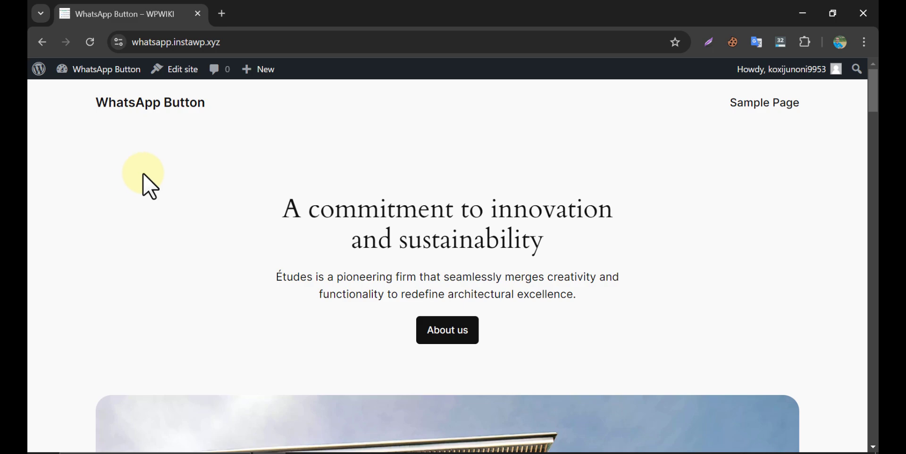
# - Search the Add New Plugins page for 'whatsapp'
pyautogui.moveTo(97, 69)
pyautogui.click(87, 89)
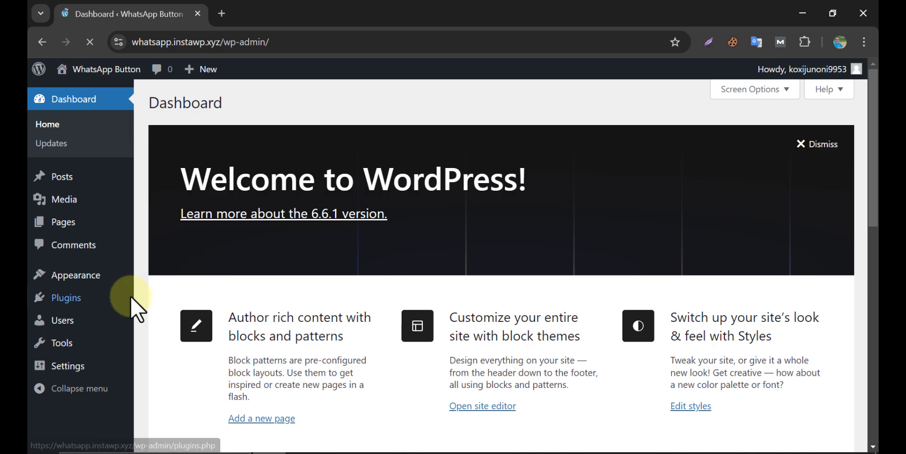
pyautogui.moveTo(125, 296)
pyautogui.click(155, 316)
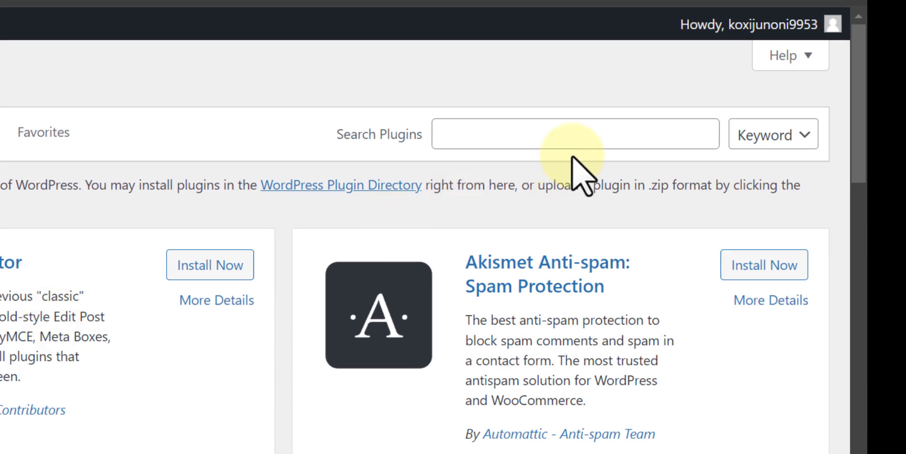
pyautogui.click(522, 144)
pyautogui.write('whatsapp')
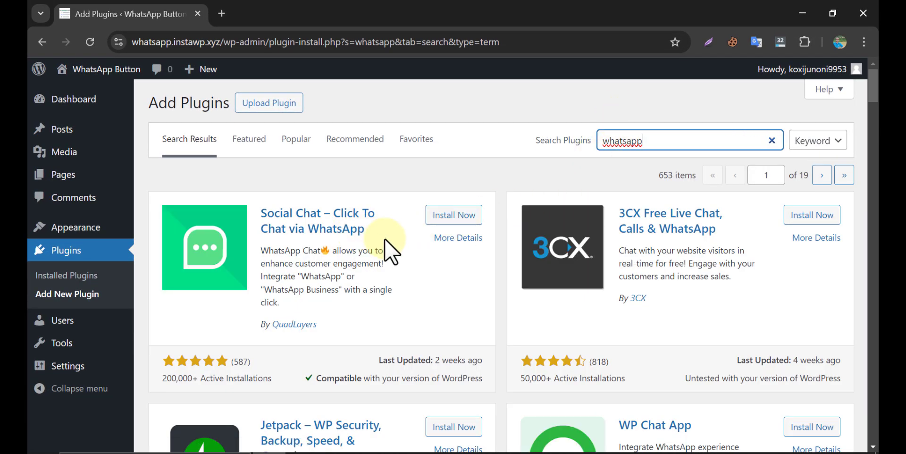
# - Install the Chaty plugin from the search results and activate it
pyautogui.scroll(-10, 436, 224)
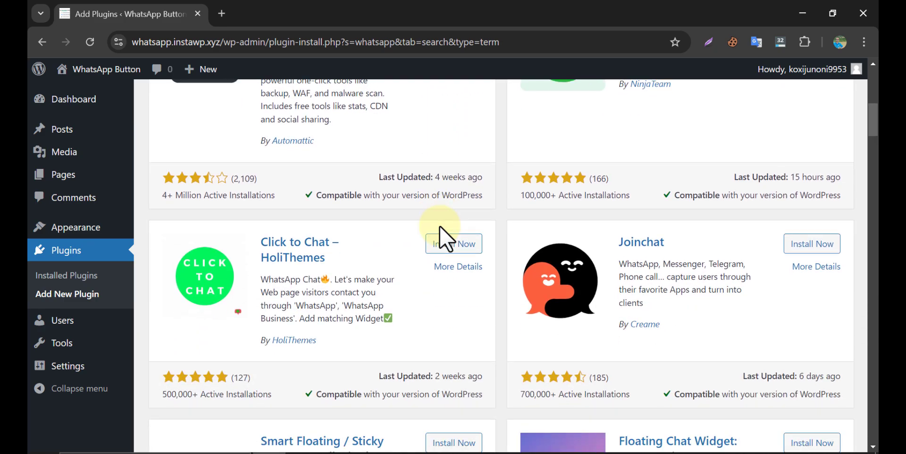
pyautogui.scroll(-1, 459, 237)
pyautogui.scroll(-2, 578, 359)
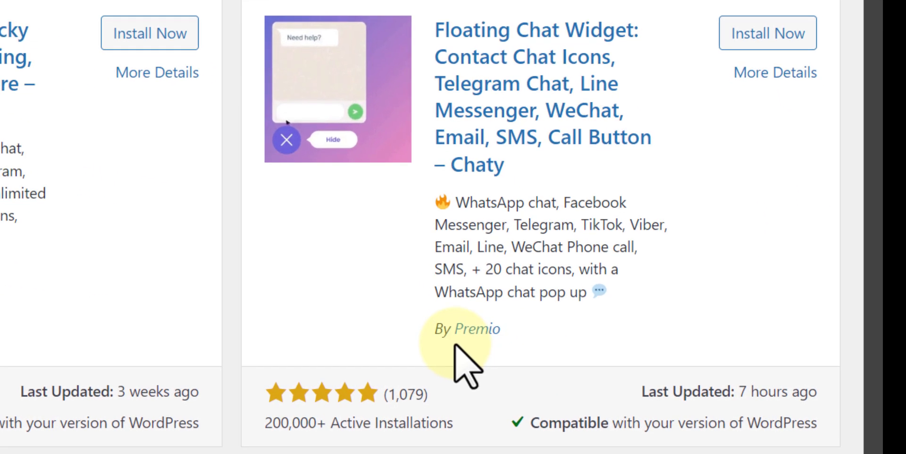
pyautogui.moveTo(389, 407); pyautogui.dragTo(437, 408)
pyautogui.click(494, 372)
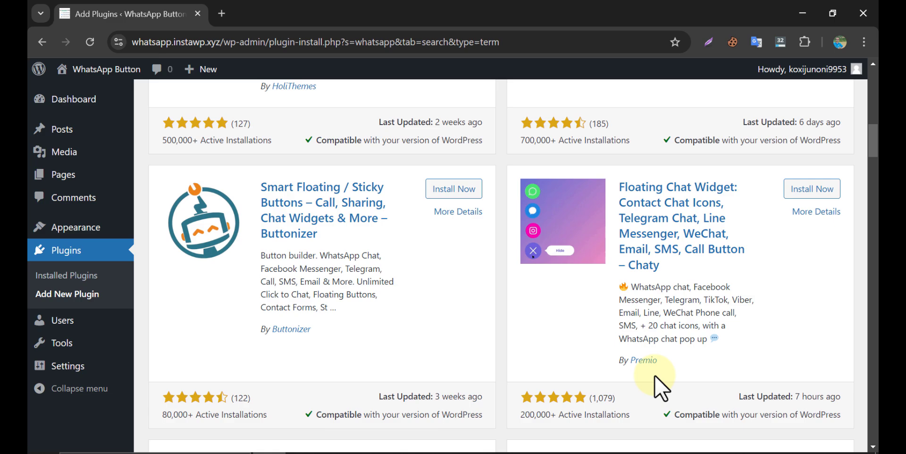
pyautogui.scroll(1, 523, 375)
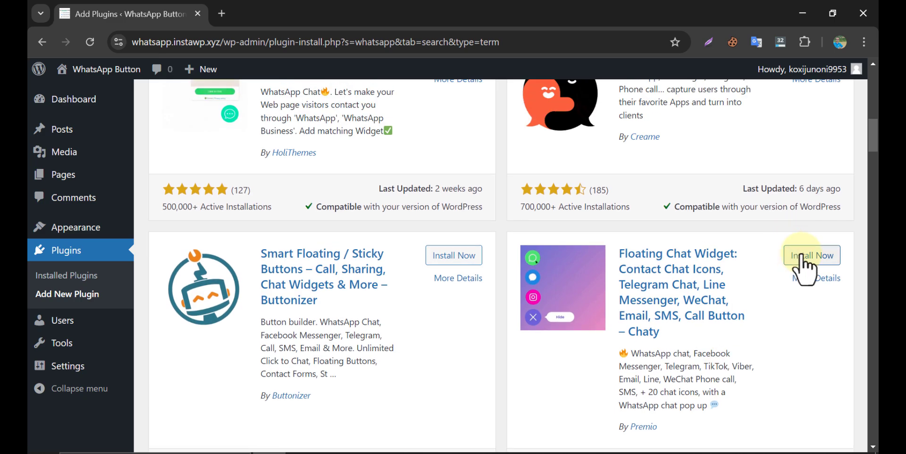
pyautogui.click(772, 64)
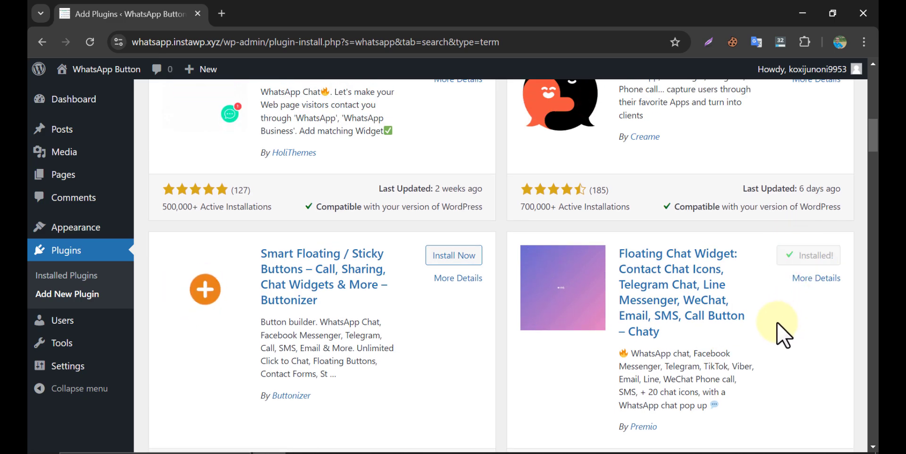
pyautogui.click(816, 259)
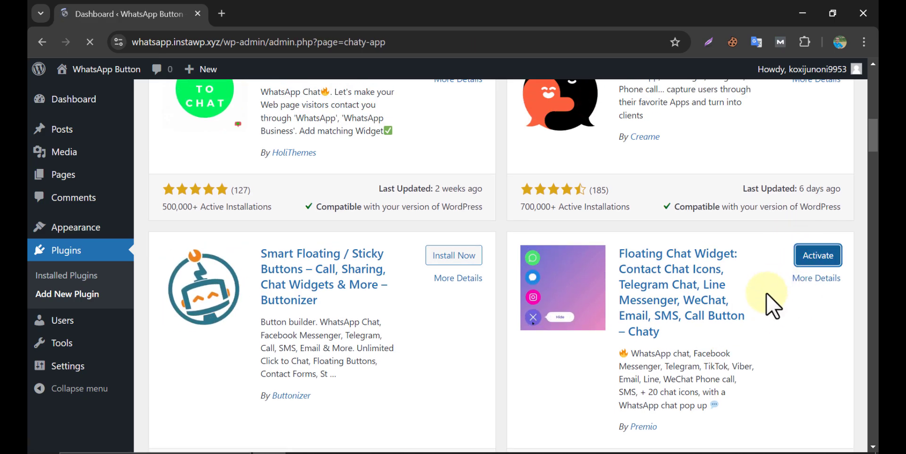
# - Skip Chaty's newsletter signup and dismiss the Welcome to Chaty window
pyautogui.scroll(-2, 583, 295)
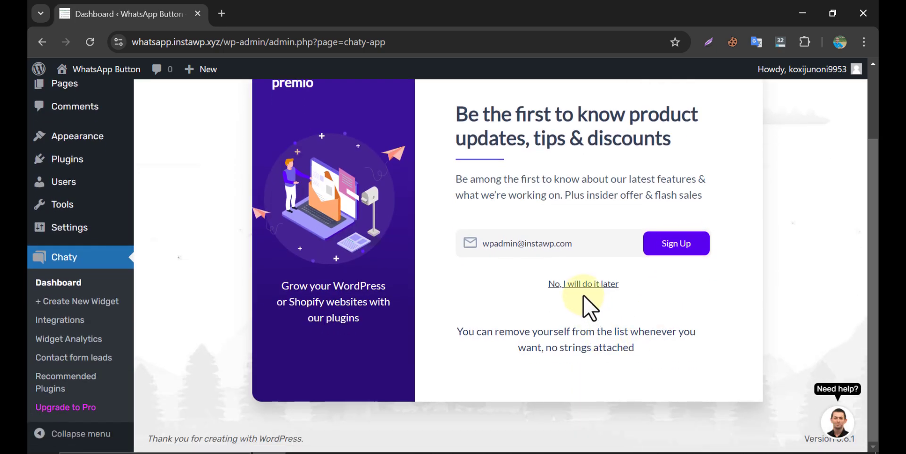
pyautogui.click(581, 285)
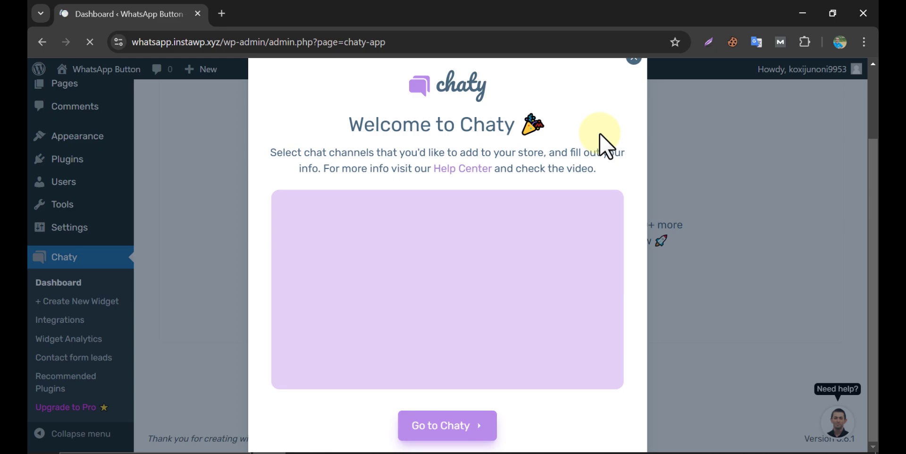
pyautogui.click(634, 61)
pyautogui.scroll(2, 585, 165)
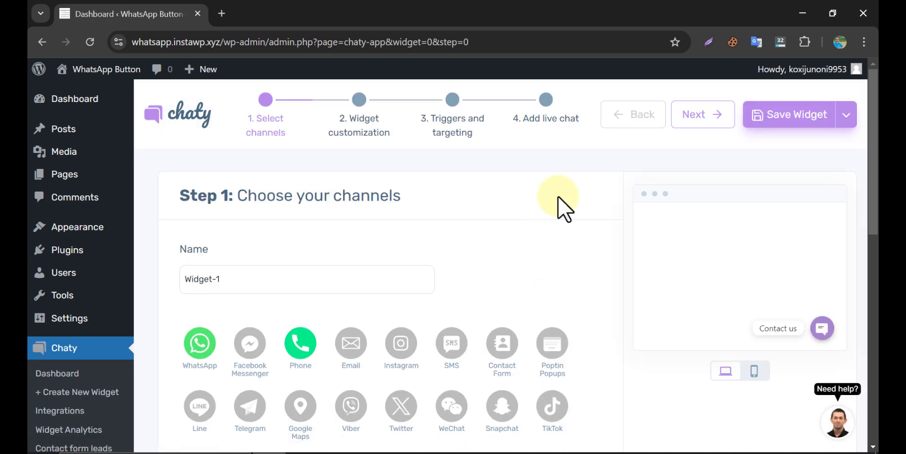
# - Deselect the Phone channel so WhatsApp is Widget-1's only channel
pyautogui.scroll(-1, 558, 197)
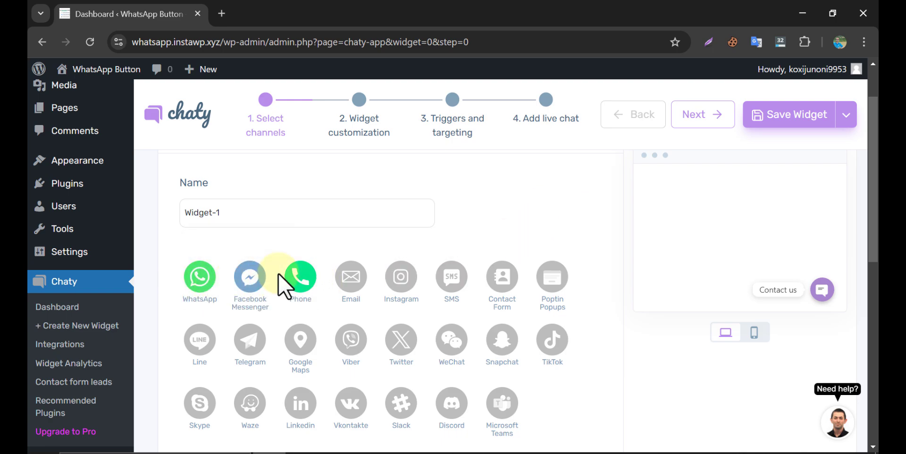
pyautogui.click(296, 276)
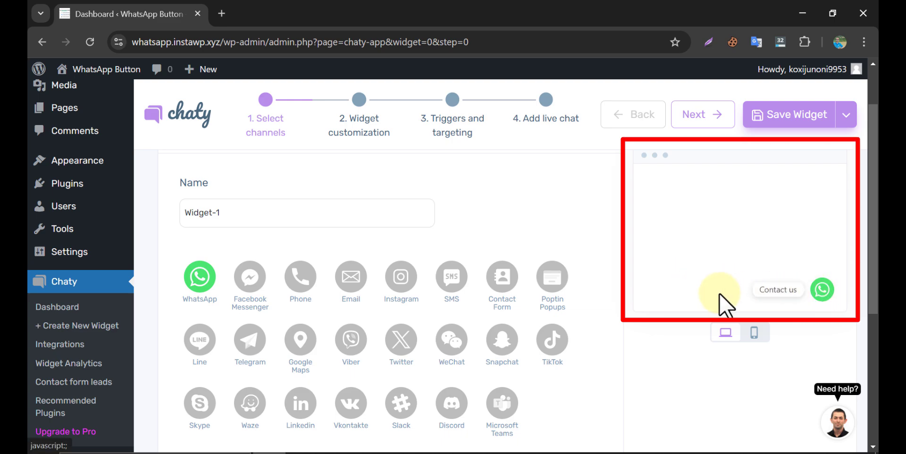
pyautogui.scroll(-5, 597, 288)
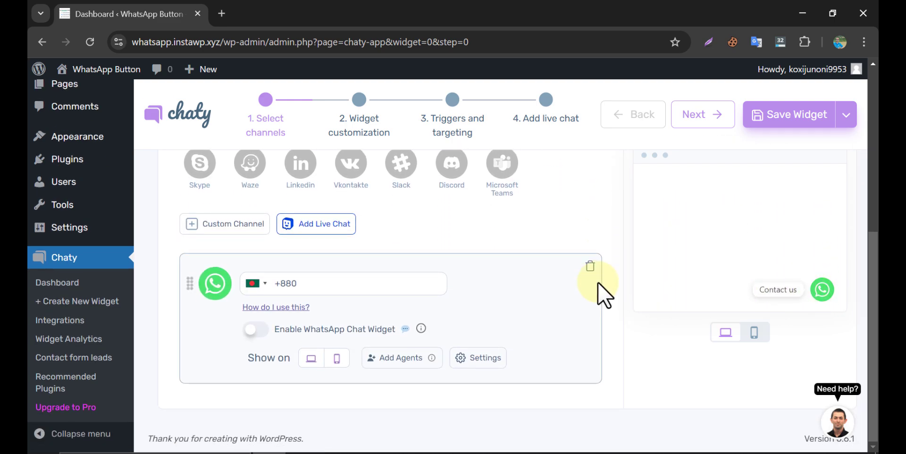
# - Enter the WhatsApp phone number, enable the WhatsApp chat widget and test it in the preview
pyautogui.click(283, 282)
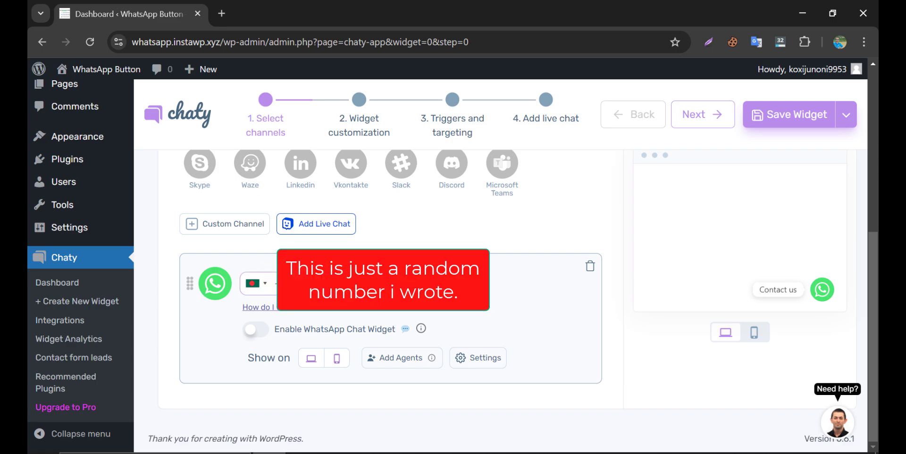
pyautogui.click(254, 333)
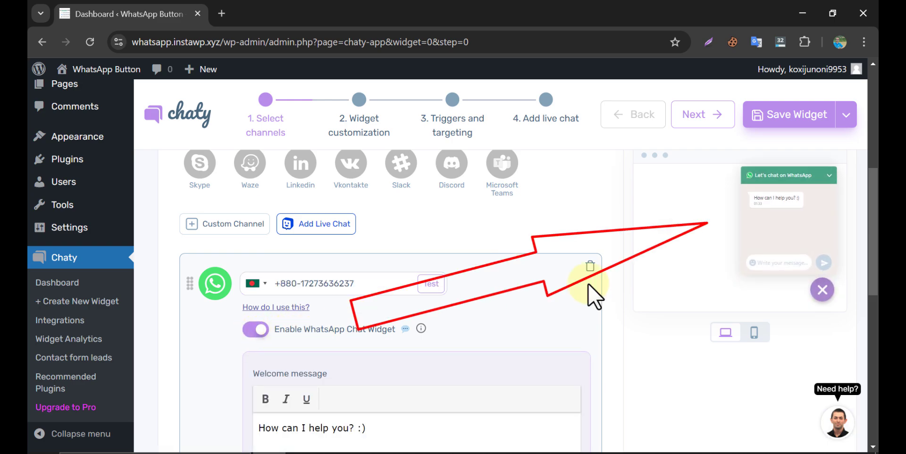
pyautogui.click(821, 290)
pyautogui.click(822, 289)
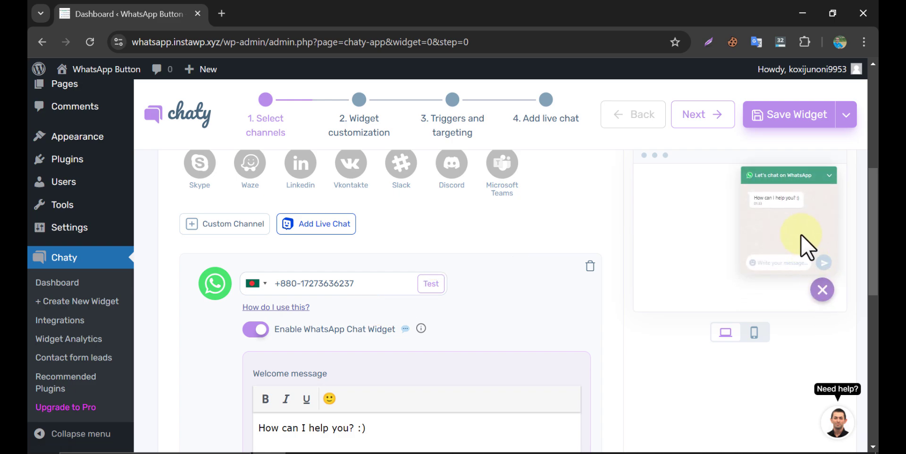
pyautogui.scroll(-3, 387, 298)
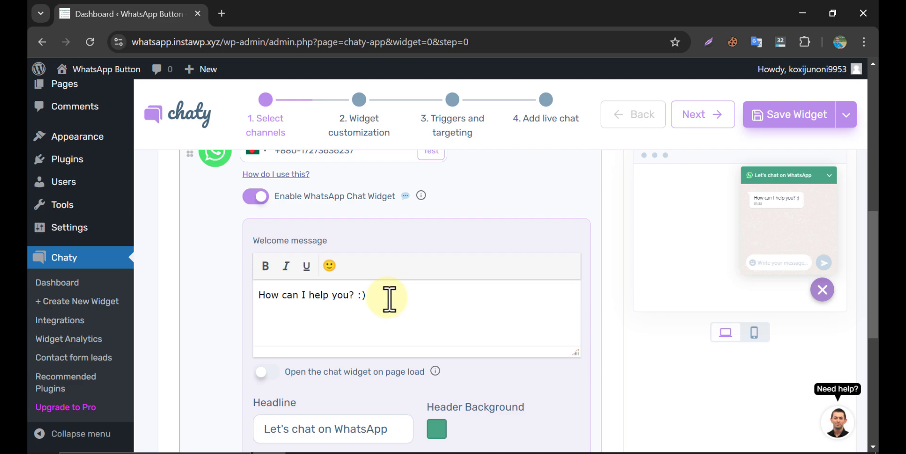
pyautogui.scroll(-6, 388, 298)
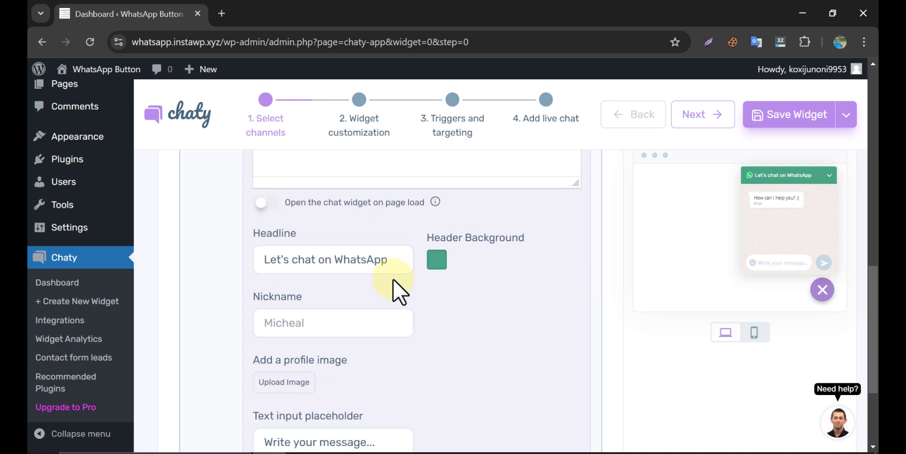
pyautogui.scroll(2, 391, 276)
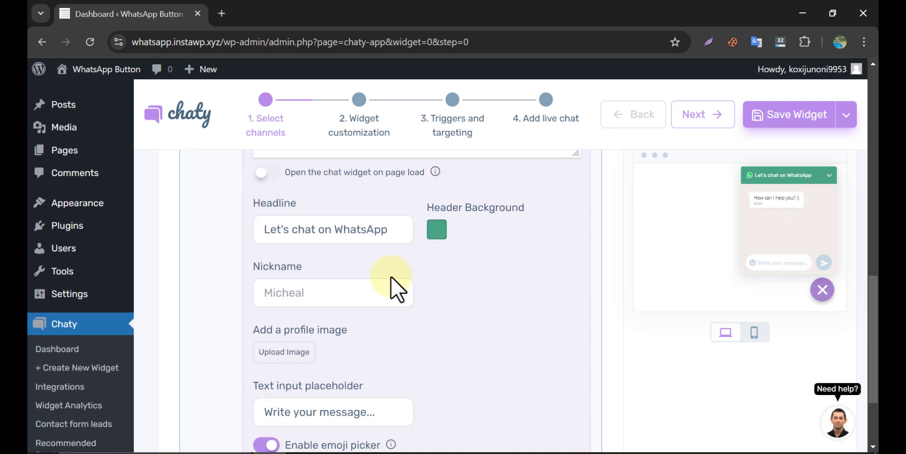
# - Fill in the agent's nickname using the suggested value
pyautogui.click(340, 296)
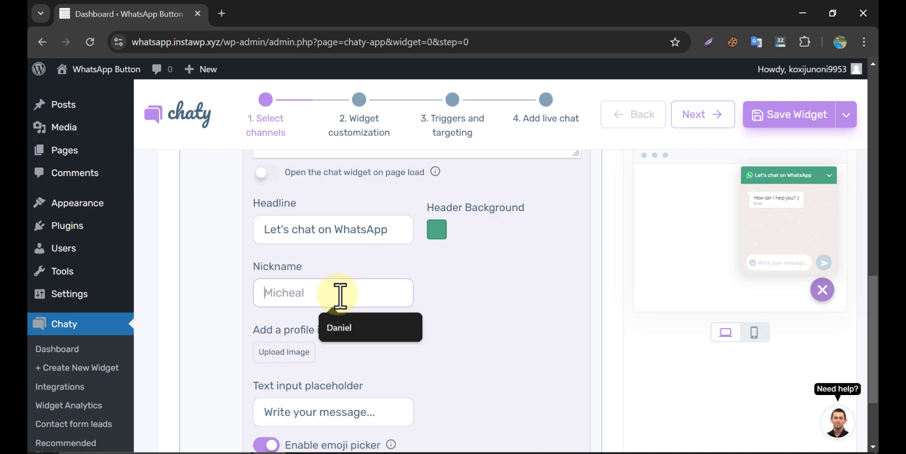
pyautogui.click(349, 330)
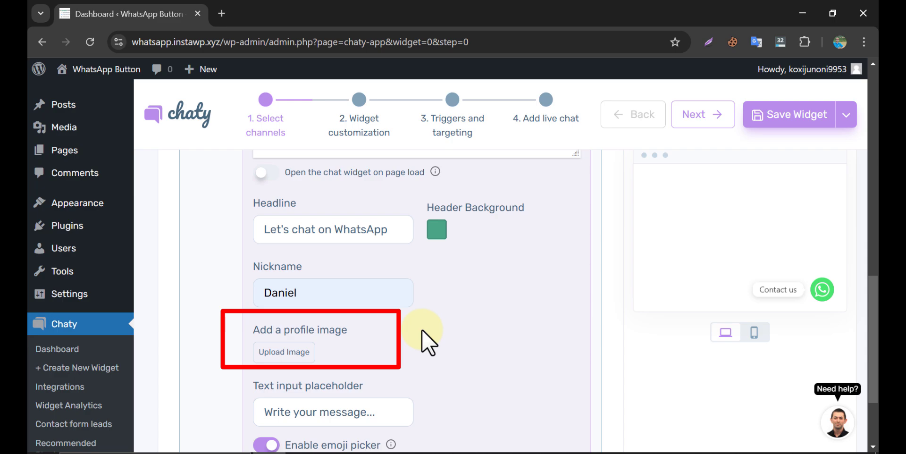
pyautogui.scroll(-2, 429, 326)
pyautogui.scroll(4, 430, 327)
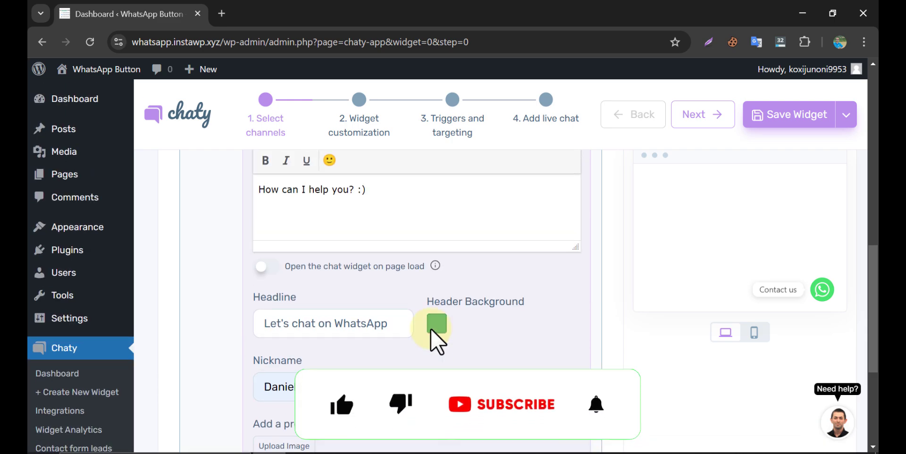
pyautogui.scroll(10, 430, 328)
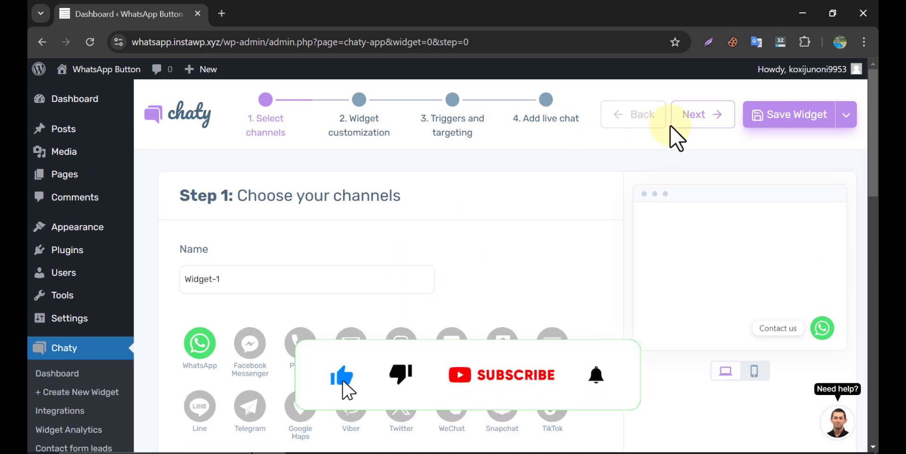
# - On the customization step, delete the 'Contact us' call-to-action text
pyautogui.click(693, 119)
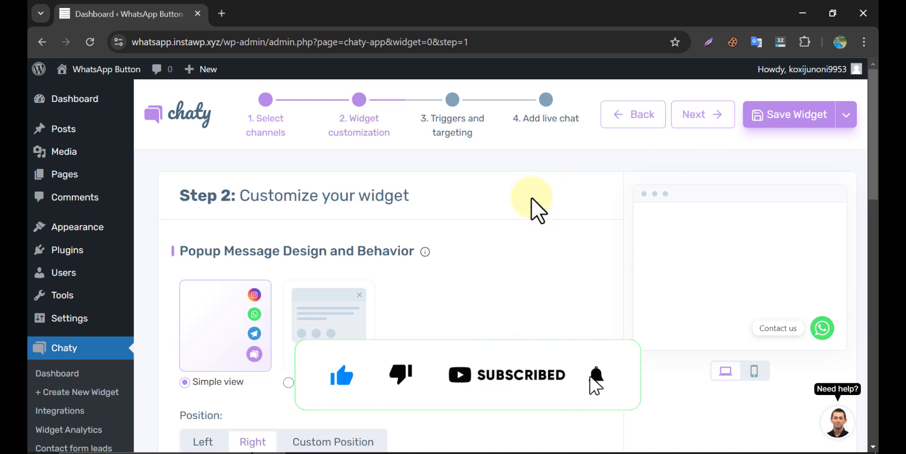
pyautogui.scroll(-8, 532, 208)
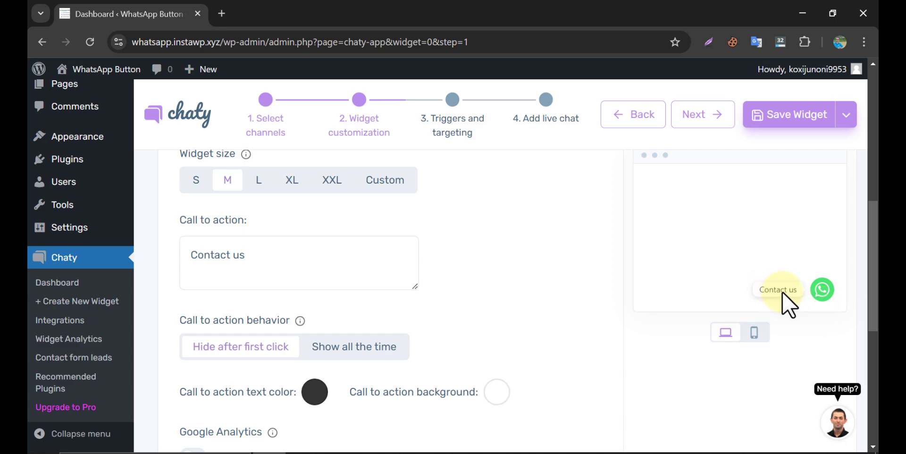
pyautogui.click(269, 253)
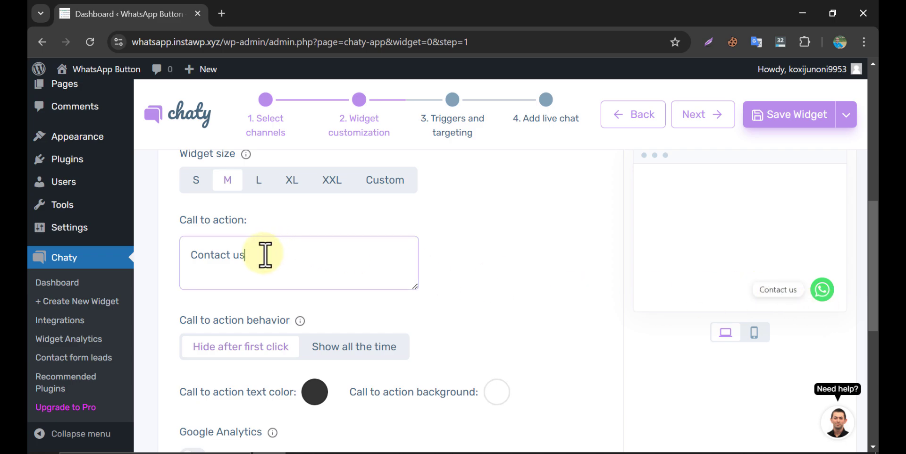
pyautogui.moveTo(265, 255); pyautogui.dragTo(186, 255)
pyautogui.click(290, 258)
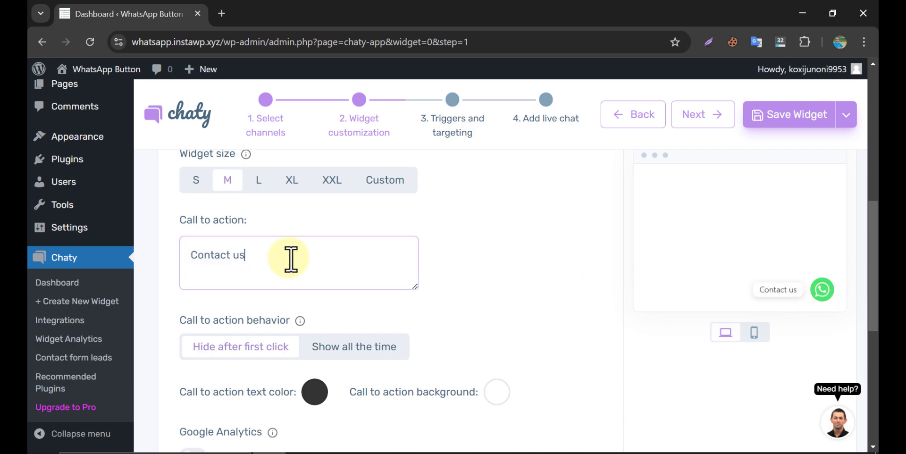
pyautogui.moveTo(257, 256); pyautogui.dragTo(146, 252)
pyautogui.press('BackSpace')
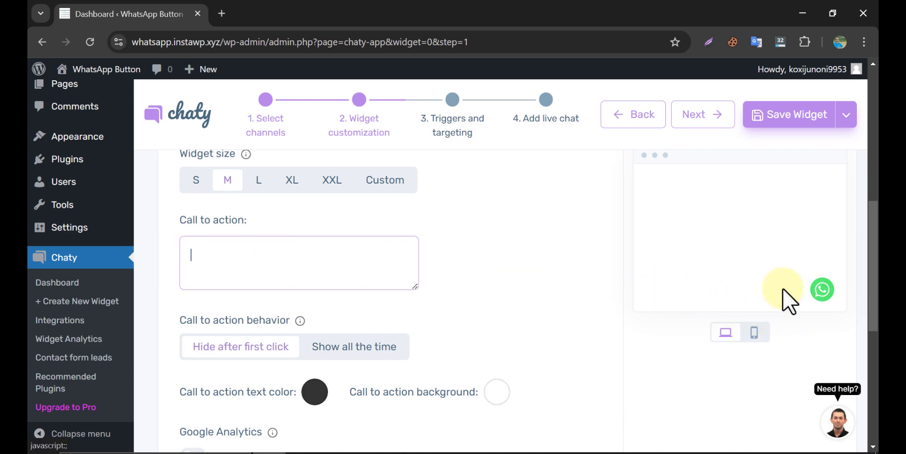
# - Save the Chaty widget settings
pyautogui.scroll(-4, 485, 229)
pyautogui.scroll(10, 485, 230)
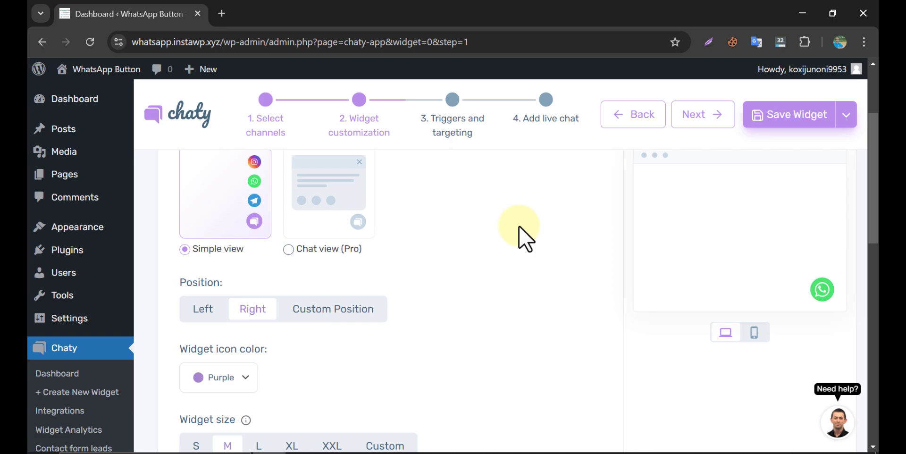
pyautogui.click(770, 118)
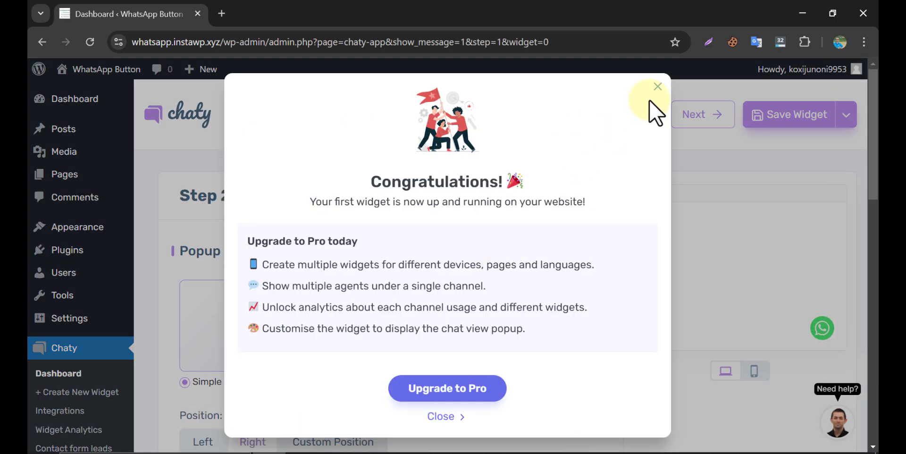
# - Dismiss the congratulations notice and open the live site in a new tab
pyautogui.click(656, 86)
pyautogui.moveTo(101, 71)
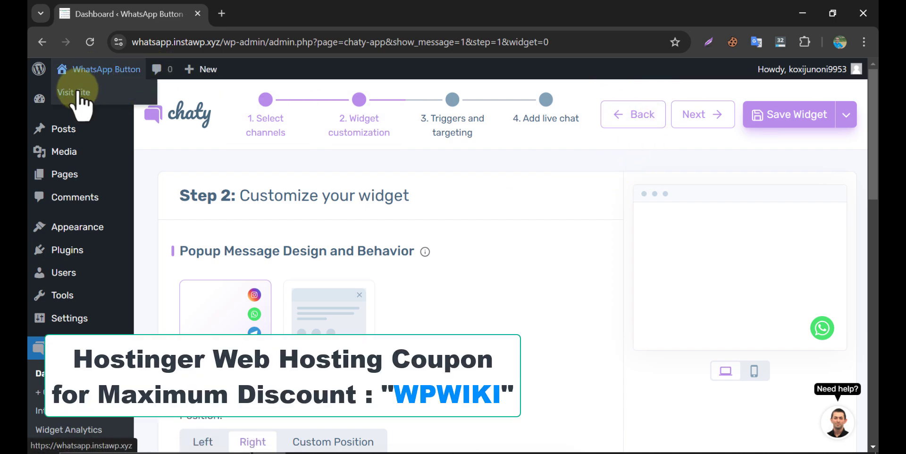
pyautogui.rightClick(80, 93)
pyautogui.click(118, 105)
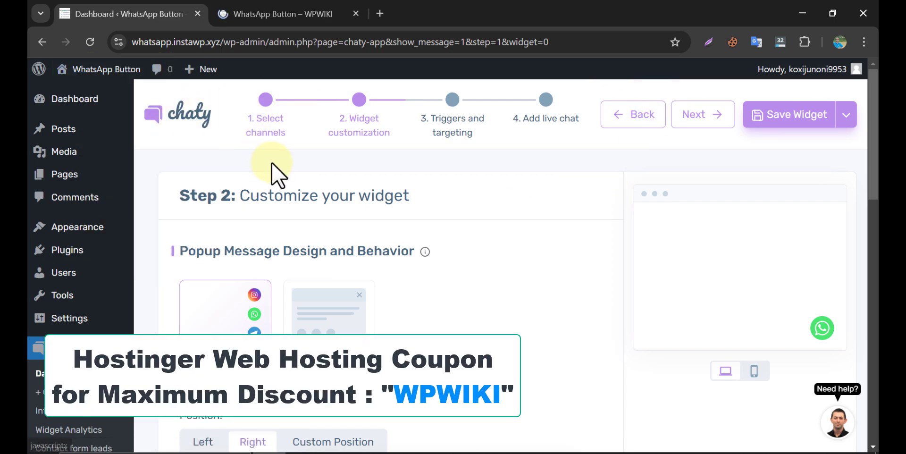
pyautogui.click(287, 12)
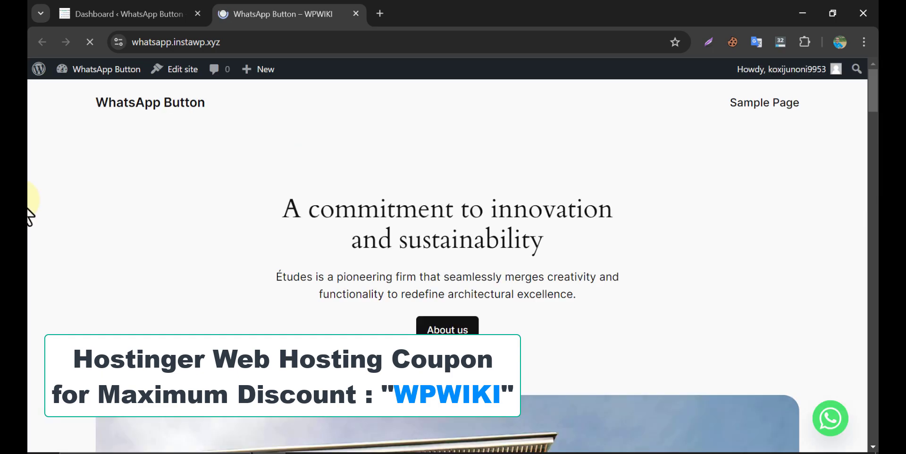
# - Send the test message 'he' from the live site's WhatsApp chat box, then return to the admin tab
pyautogui.scroll(-3, 628, 327)
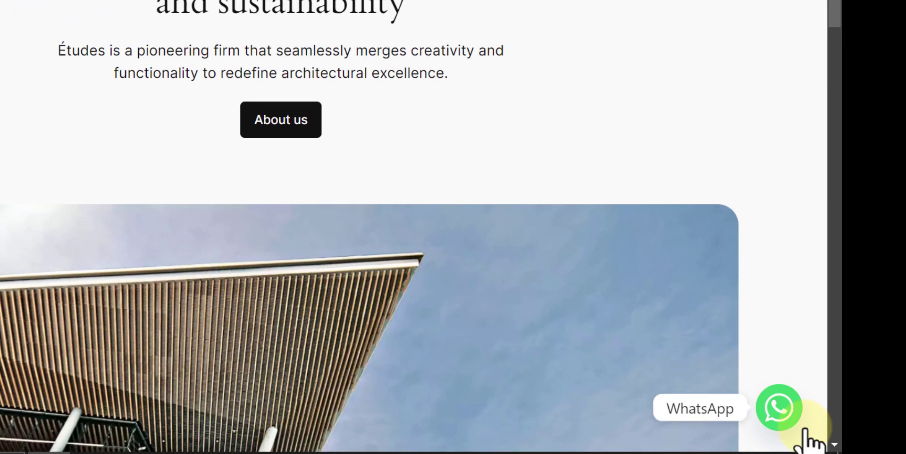
pyautogui.click(779, 421)
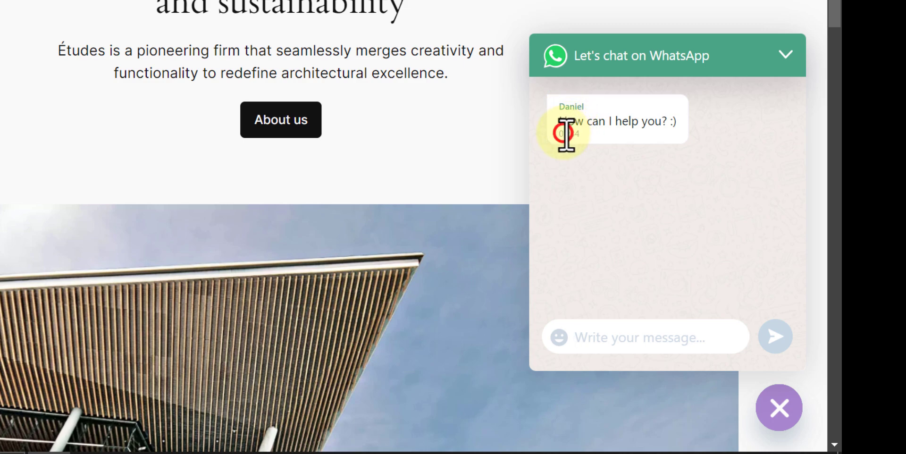
pyautogui.moveTo(563, 134); pyautogui.dragTo(593, 141)
pyautogui.click(593, 142)
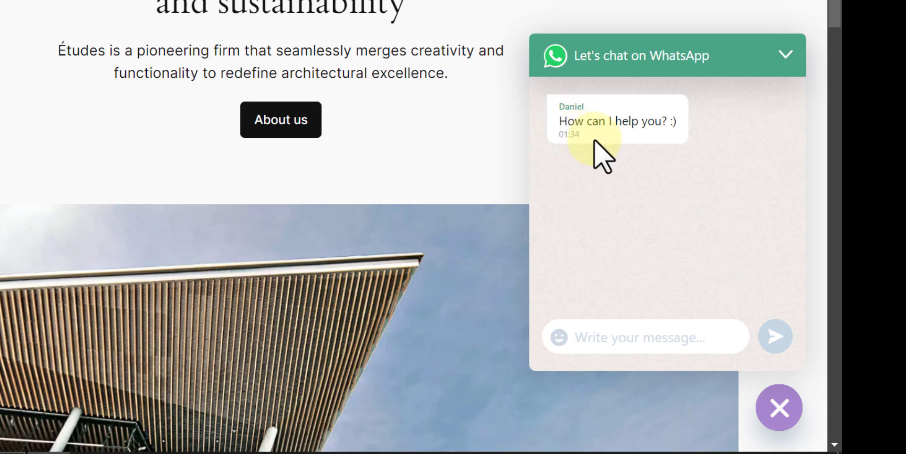
pyautogui.click(611, 346)
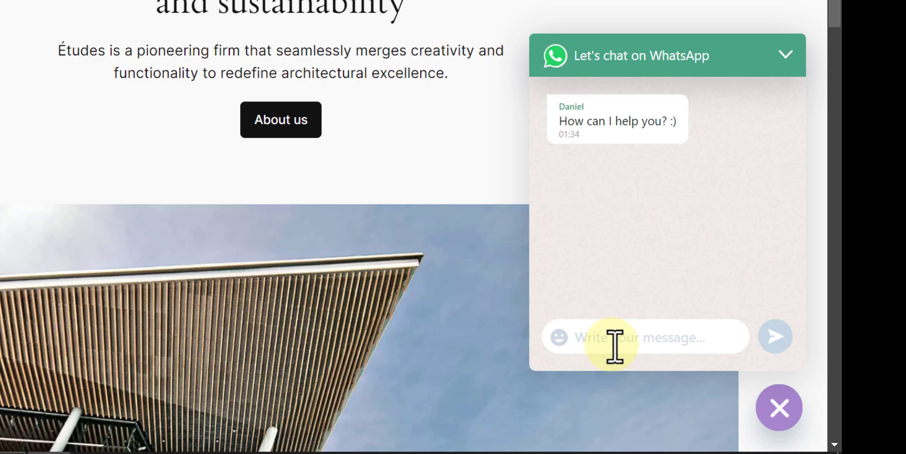
pyautogui.write('hello')
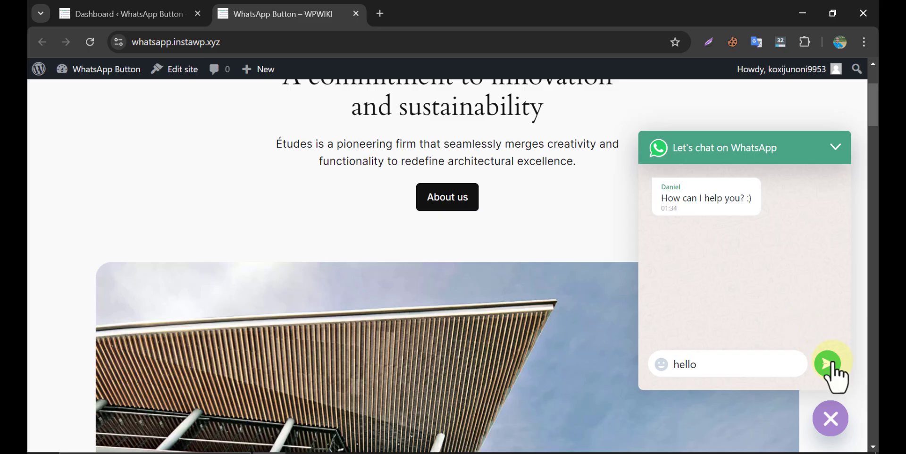
pyautogui.click(829, 364)
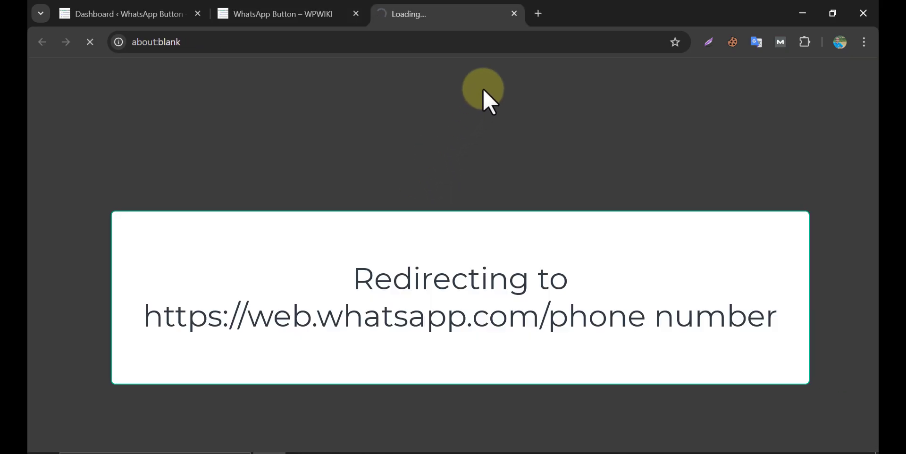
pyautogui.click(513, 15)
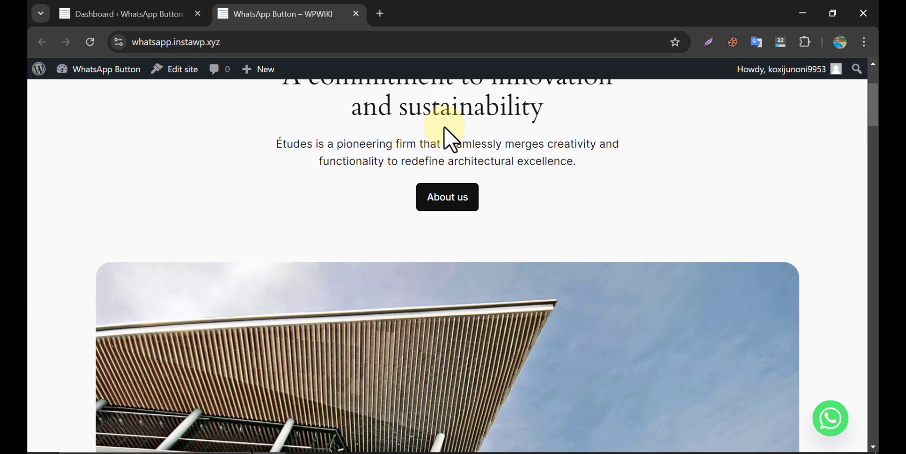
pyautogui.click(172, 13)
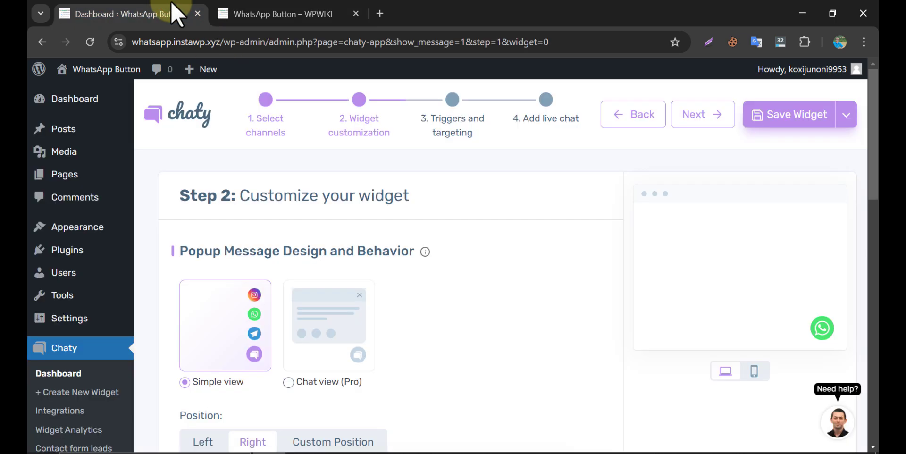
# - In Triggers and targeting, replace the seconds trigger with display after 10% scroll and save
pyautogui.click(449, 111)
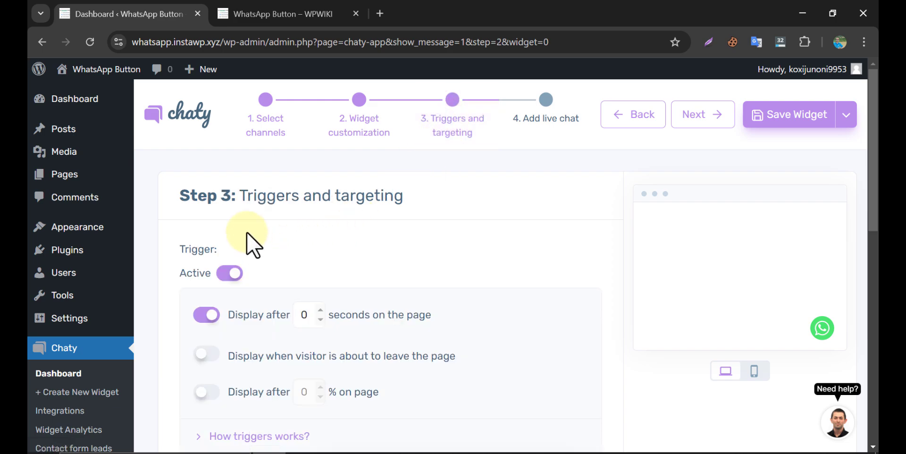
pyautogui.scroll(-1, 257, 245)
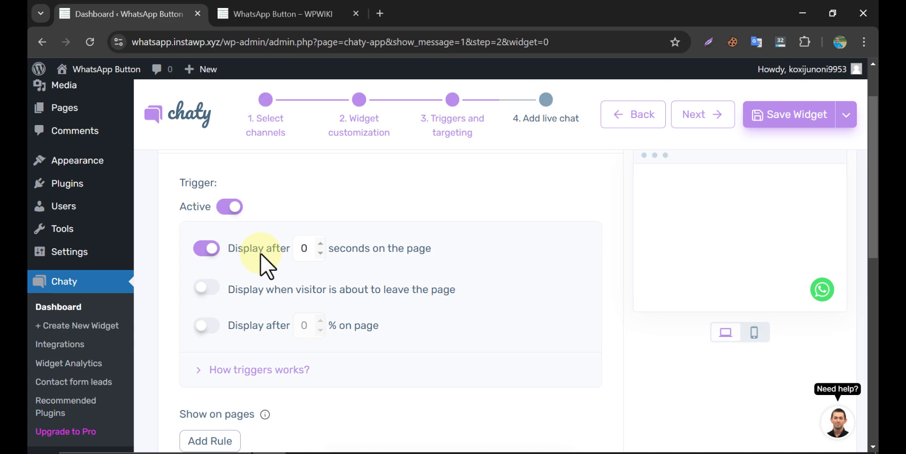
pyautogui.click(210, 248)
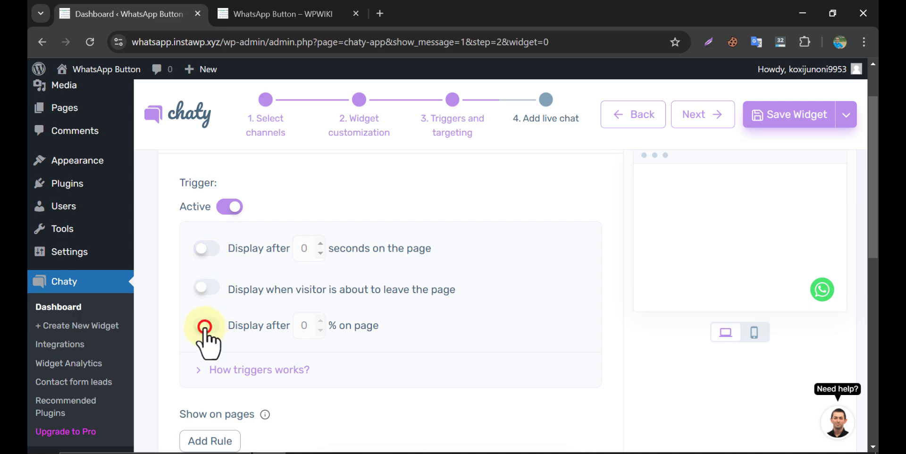
pyautogui.click(205, 325)
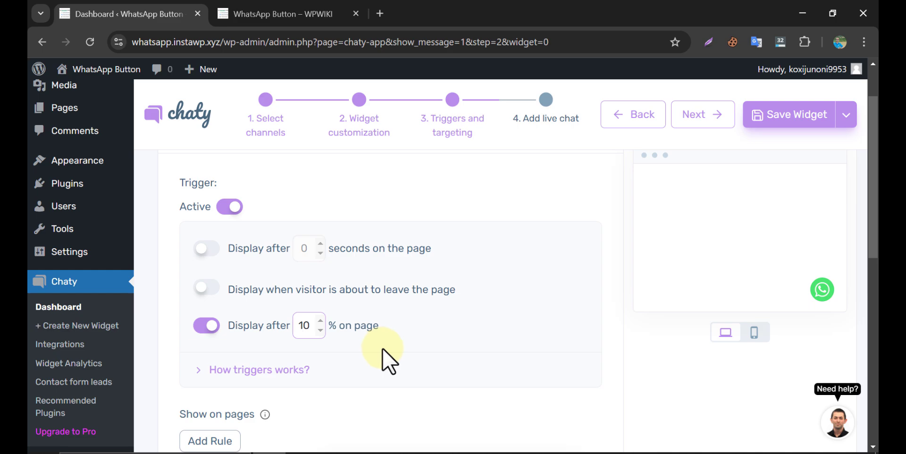
pyautogui.click(774, 115)
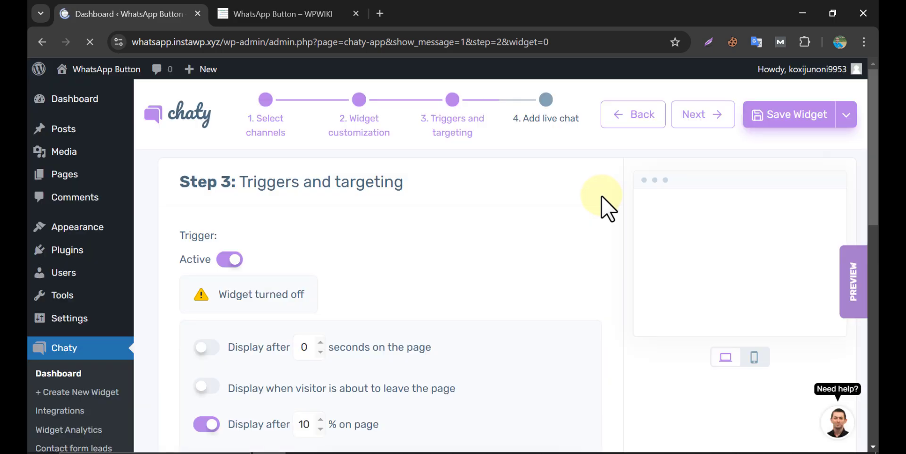
# - Reload the live site to check the widget, then return to the Chaty settings
pyautogui.click(283, 12)
pyautogui.click(89, 42)
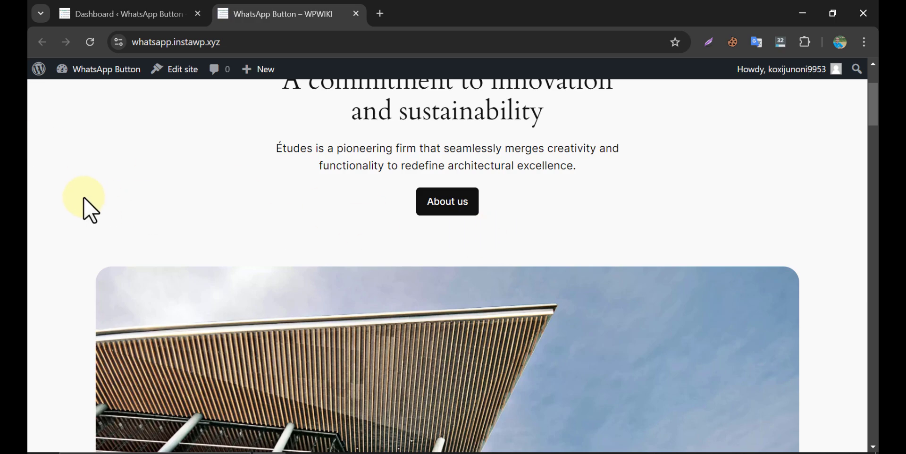
pyautogui.scroll(-7, 83, 197)
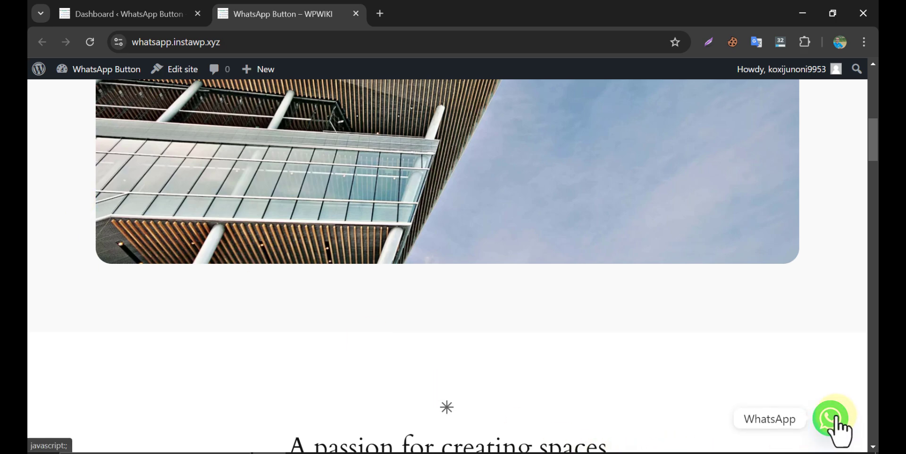
pyautogui.click(201, 10)
# - Add a days and hours rule in the targeting settings
pyautogui.scroll(-1, 363, 228)
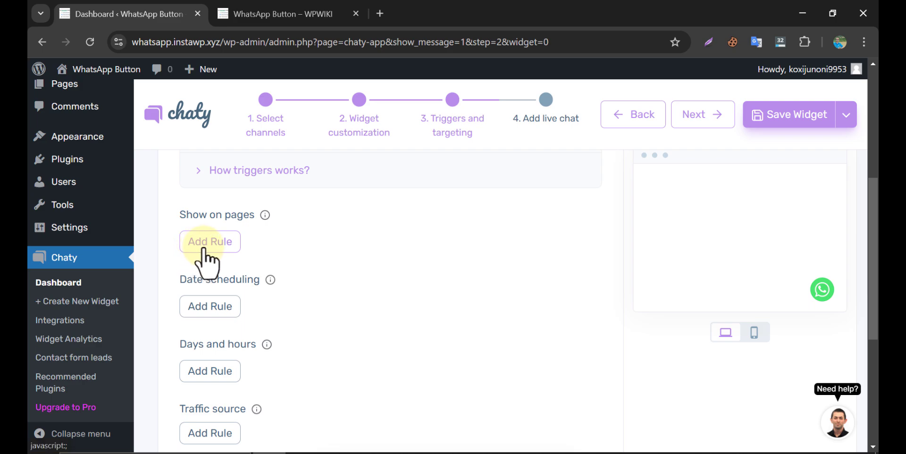
pyautogui.scroll(-2, 218, 293)
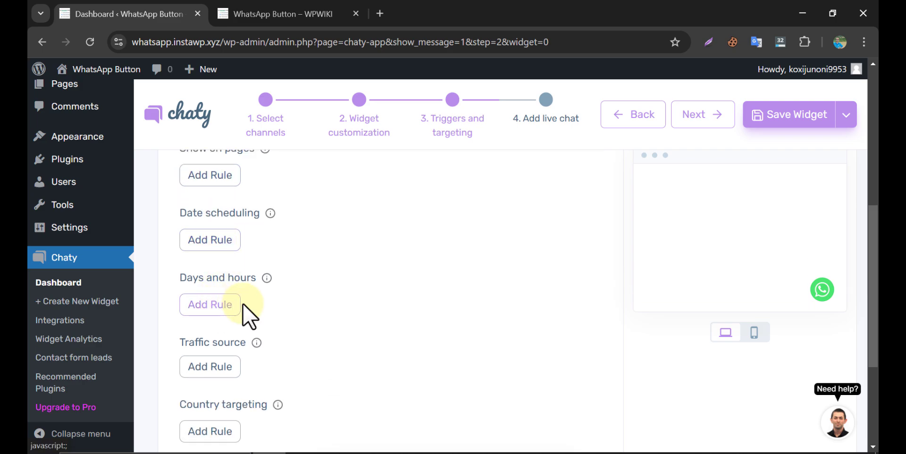
pyautogui.scroll(-2, 243, 304)
pyautogui.click(210, 238)
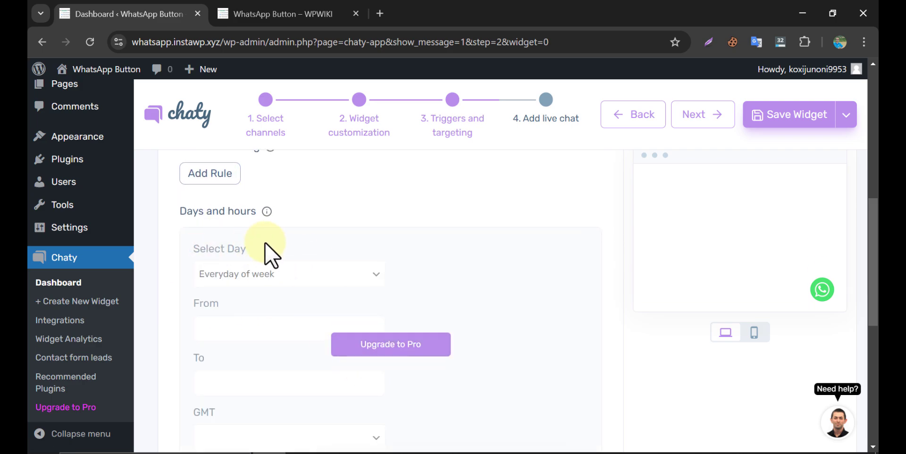
pyautogui.scroll(10, 511, 260)
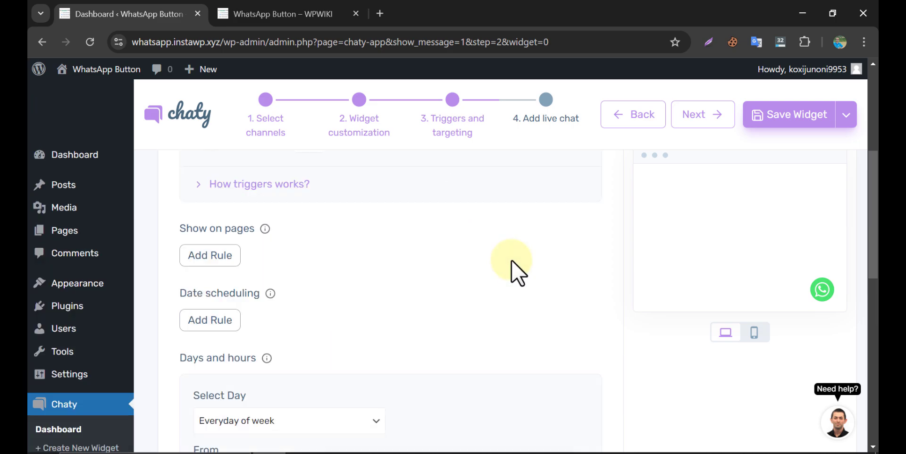
# - Back on channel selection, add Facebook Messenger with the page name 'business'
pyautogui.click(267, 112)
pyautogui.scroll(-2, 302, 238)
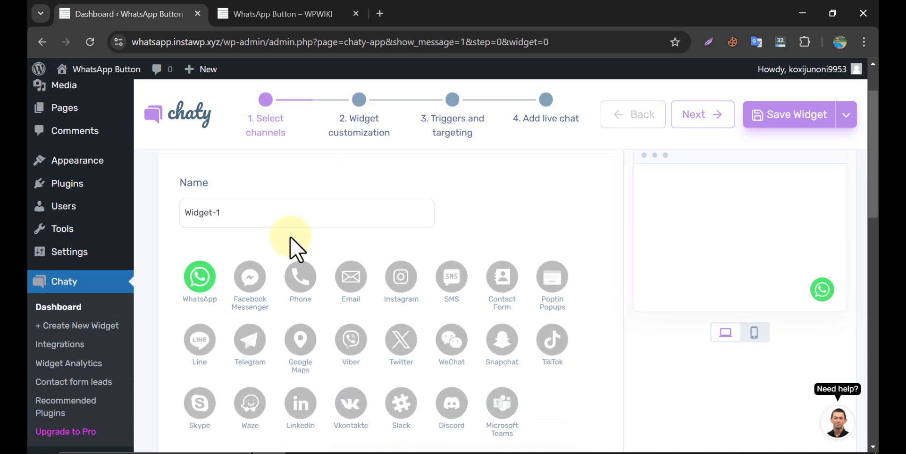
pyautogui.click(248, 282)
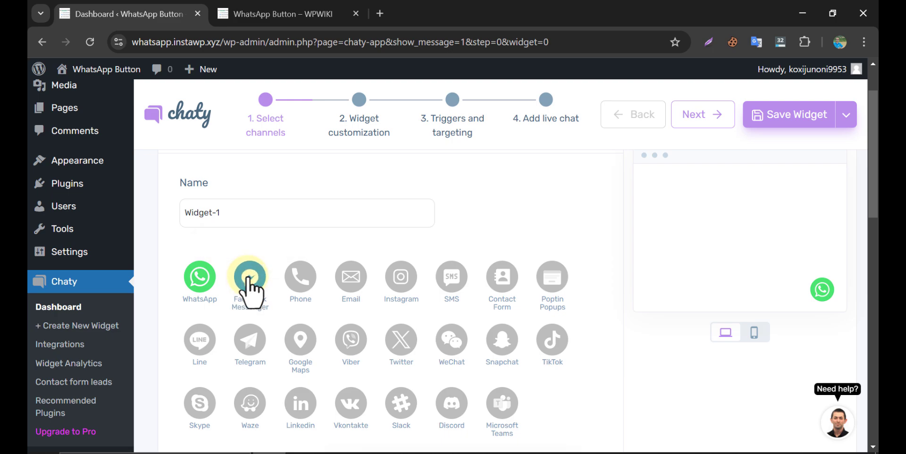
pyautogui.scroll(-5, 250, 283)
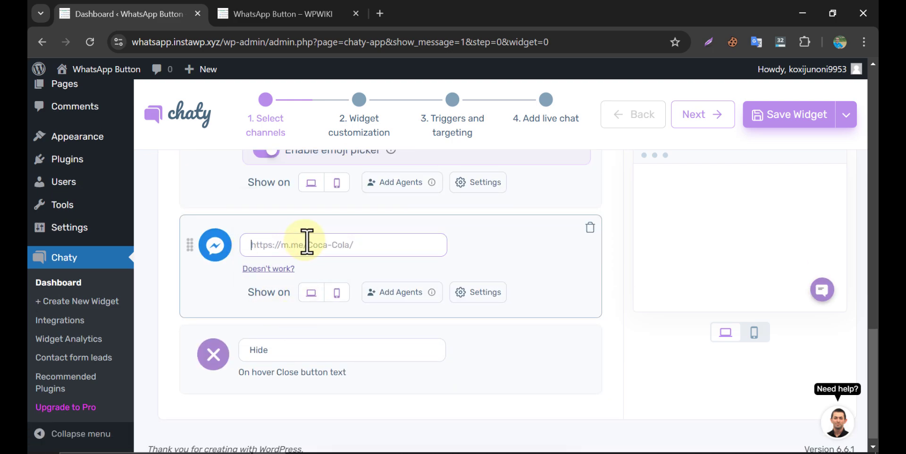
pyautogui.write('busine')
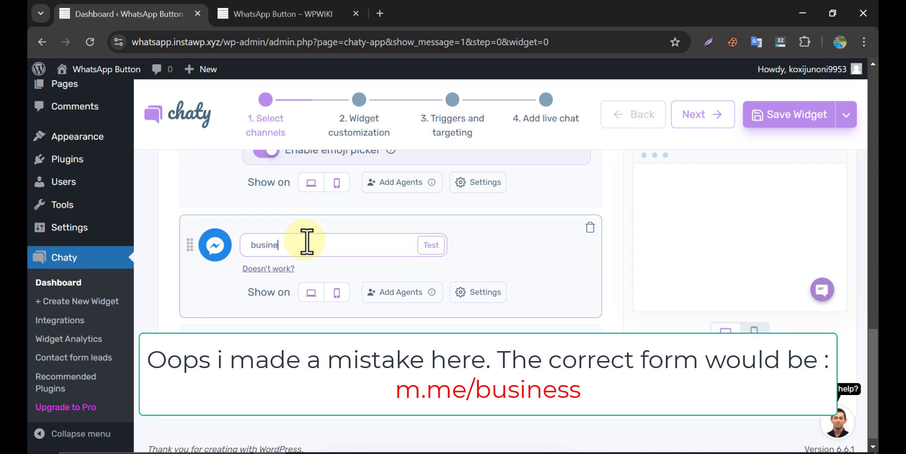
pyautogui.write('ss')
pyautogui.click(495, 252)
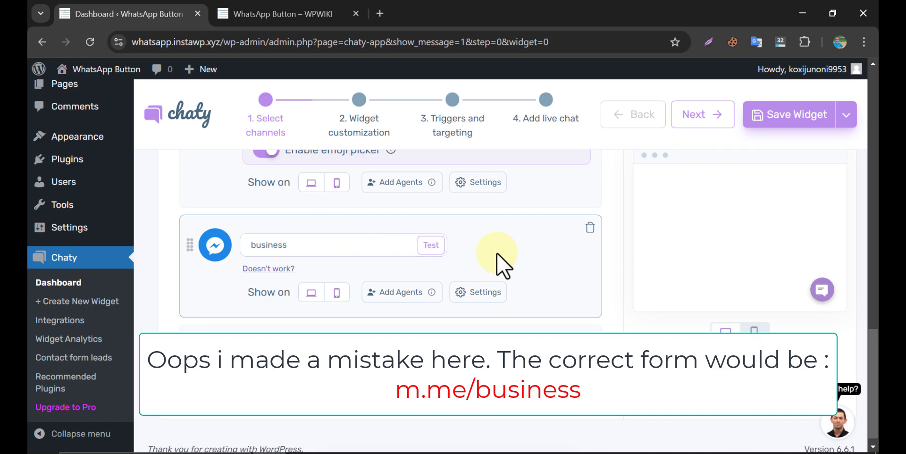
pyautogui.scroll(5, 488, 276)
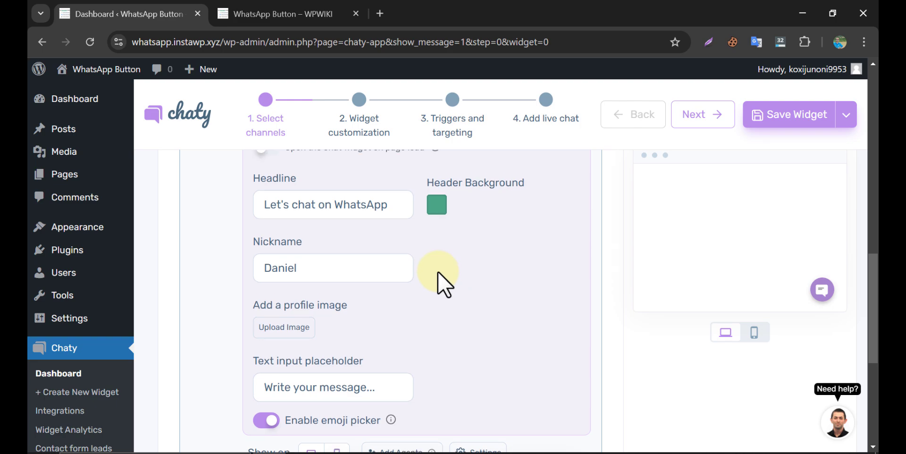
pyautogui.scroll(10, 437, 271)
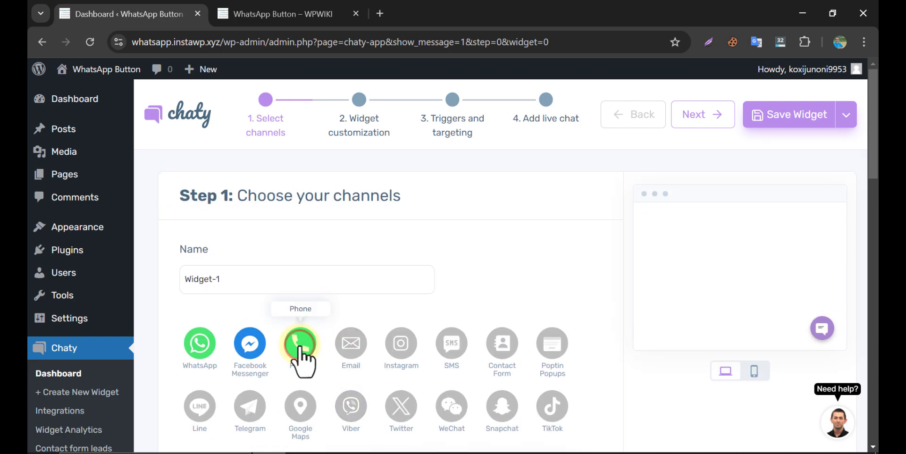
# - Add the Phone channel, enter its phone number, and toggle desktop visibility off and back on
pyautogui.click(299, 348)
pyautogui.scroll(-15, 352, 330)
pyautogui.click(271, 244)
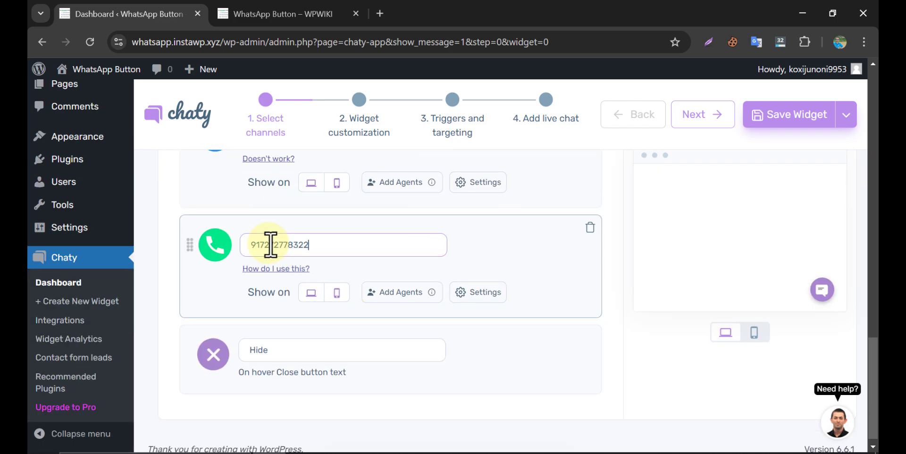
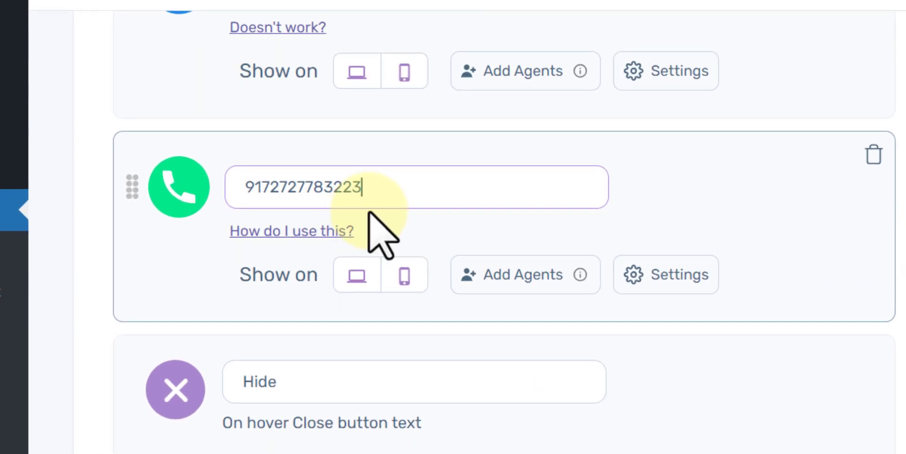
pyautogui.click(357, 279)
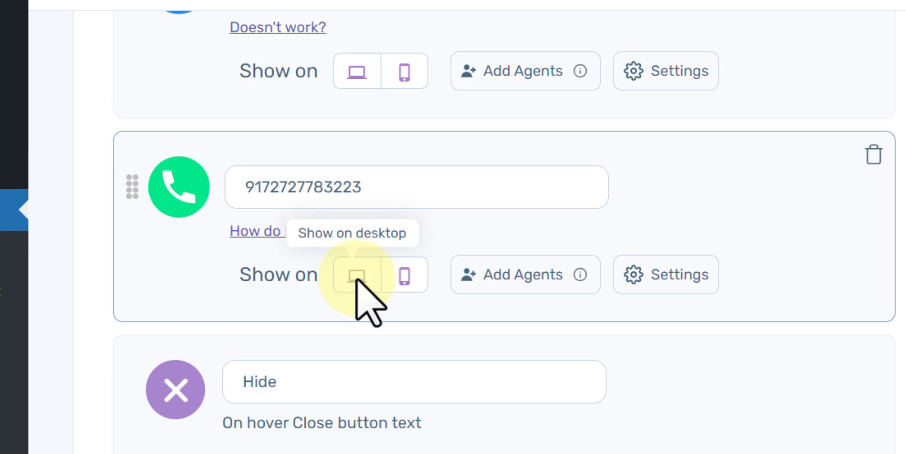
pyautogui.click(357, 278)
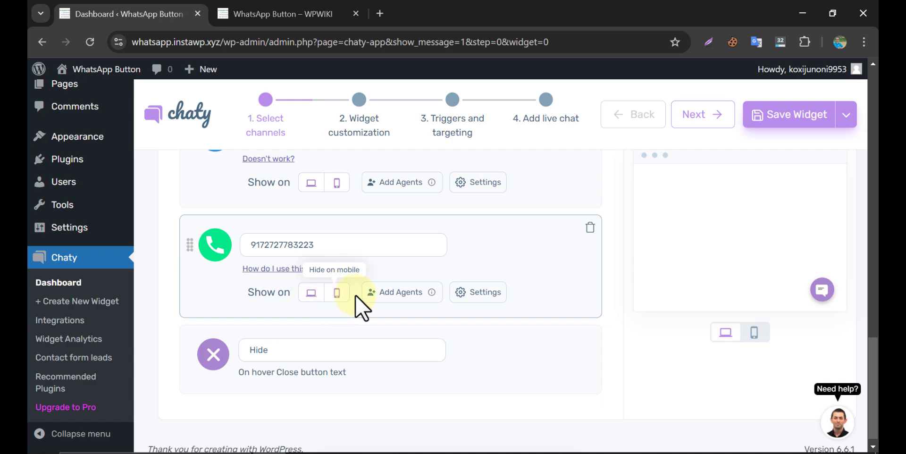
pyautogui.scroll(3, 491, 330)
pyautogui.scroll(5, 490, 330)
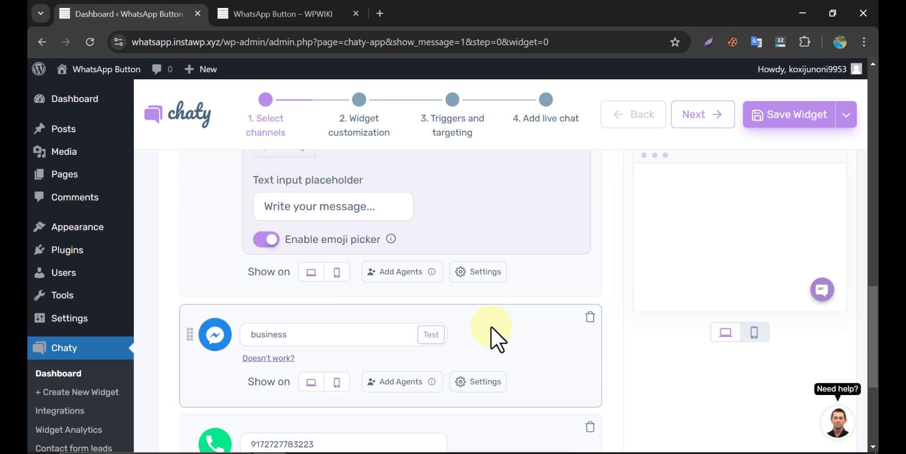
# - Add the Instagram channel with a placeholder username and save the widget
pyautogui.click(401, 348)
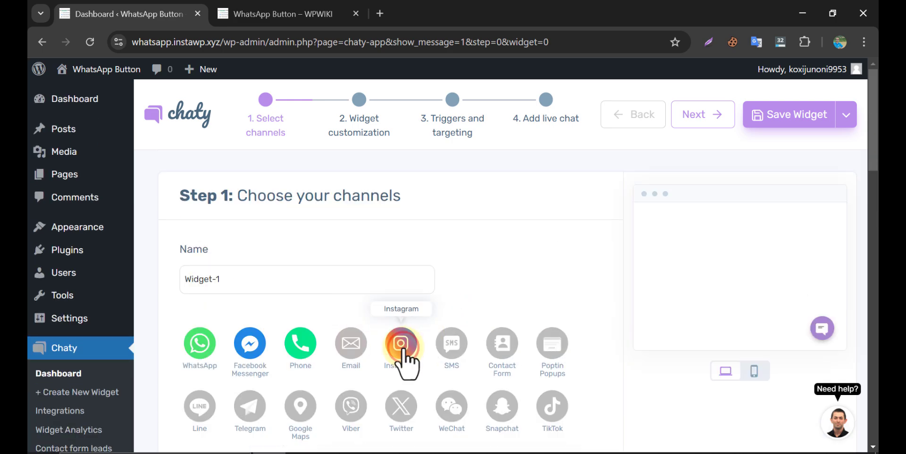
pyautogui.scroll(-10, 405, 360)
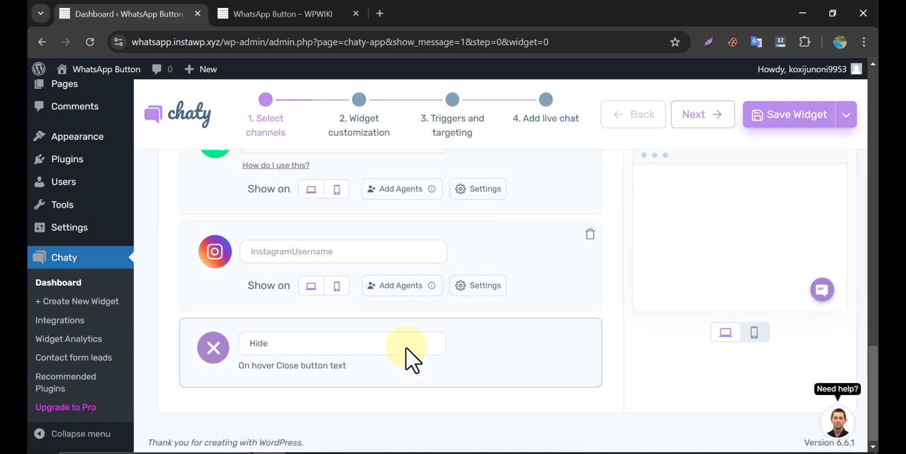
pyautogui.click(281, 252)
pyautogui.write('asdfg')
pyautogui.scroll(12, 485, 296)
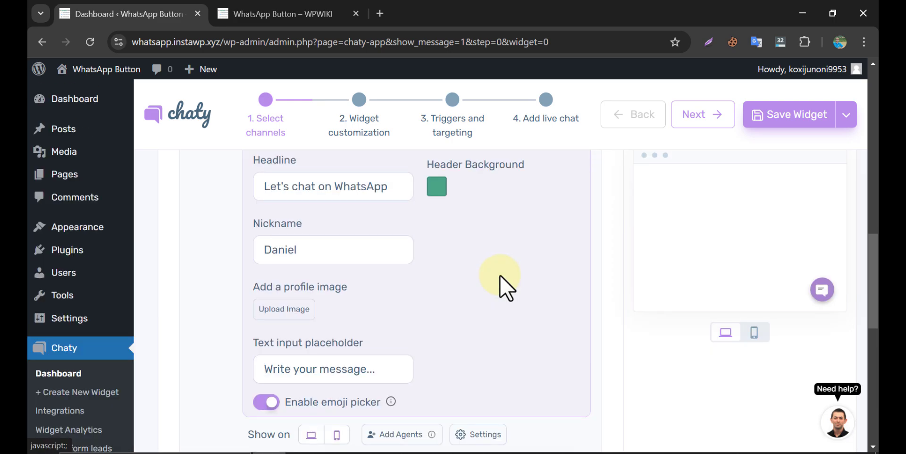
pyautogui.click(750, 121)
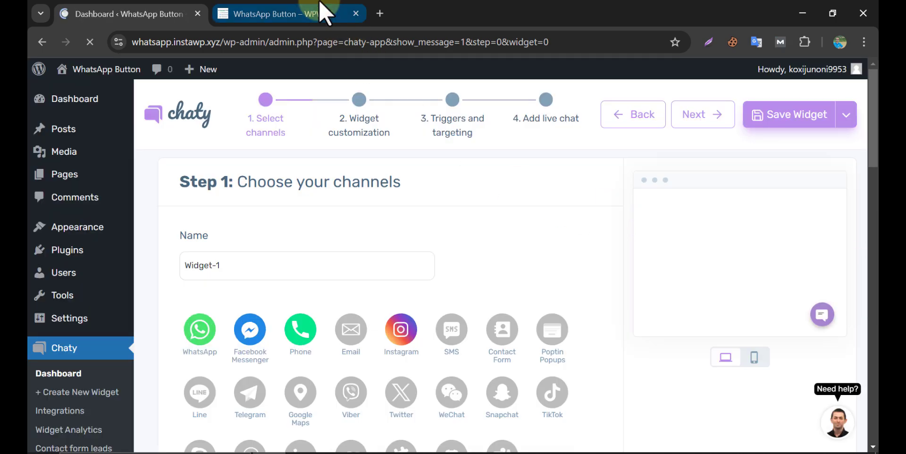
pyautogui.click(318, 11)
pyautogui.click(90, 42)
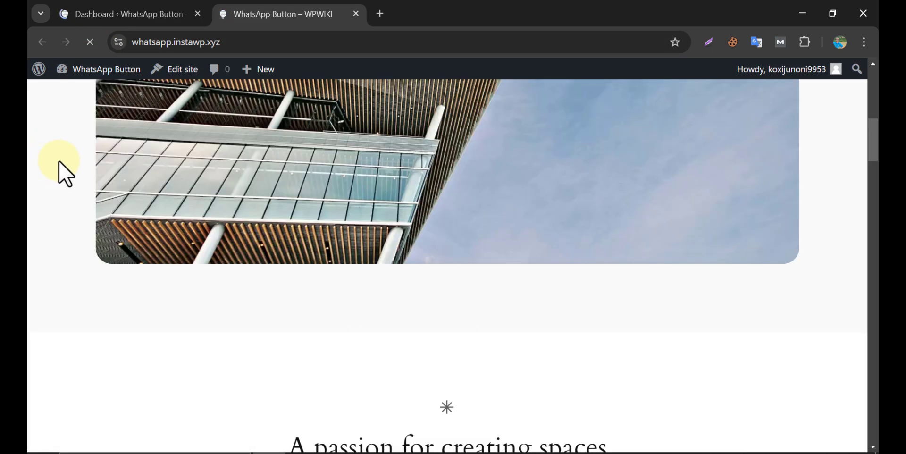
pyautogui.scroll(-15, 61, 160)
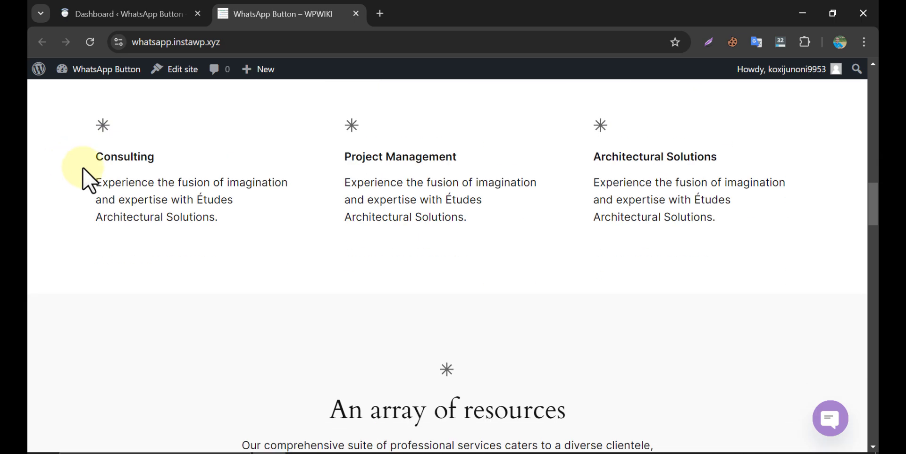
pyautogui.click(830, 421)
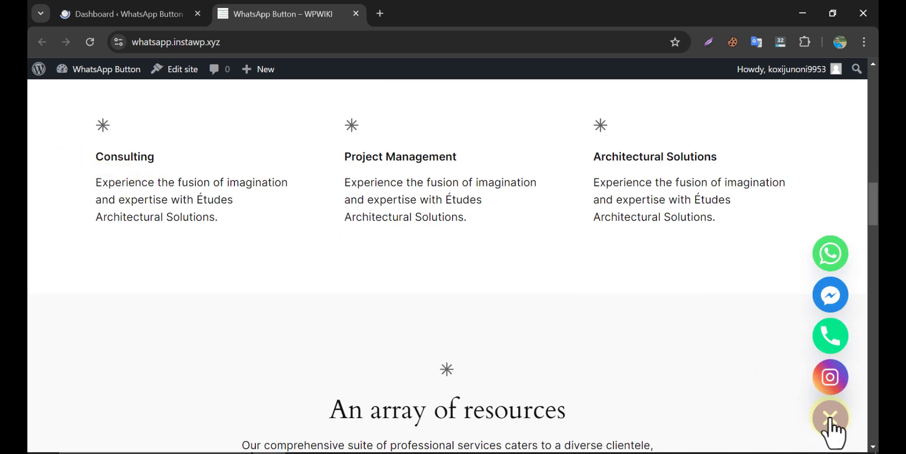
pyautogui.click(832, 258)
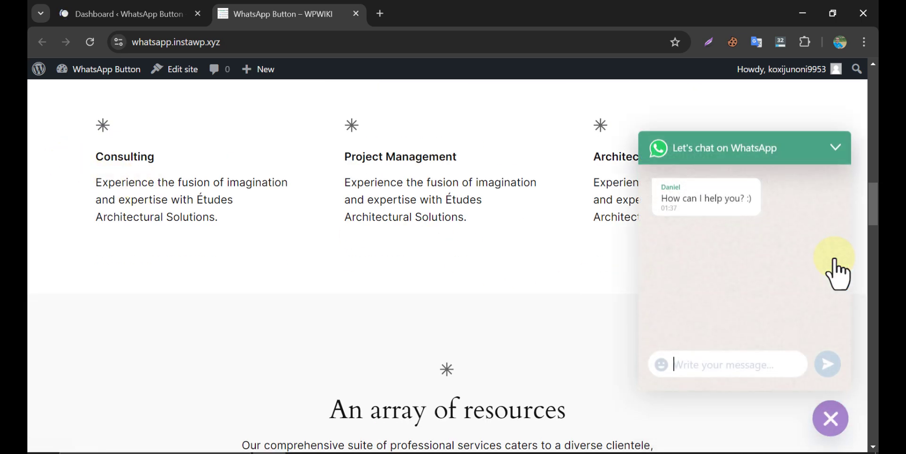
pyautogui.click(705, 364)
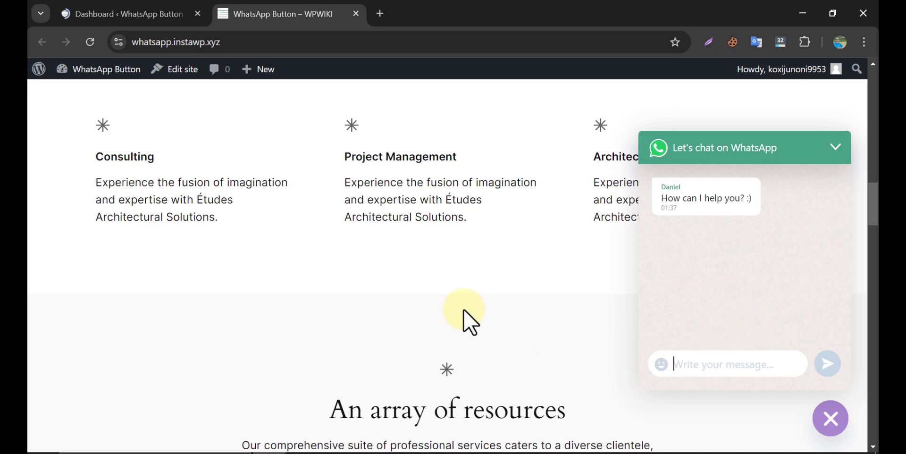
pyautogui.click(127, 10)
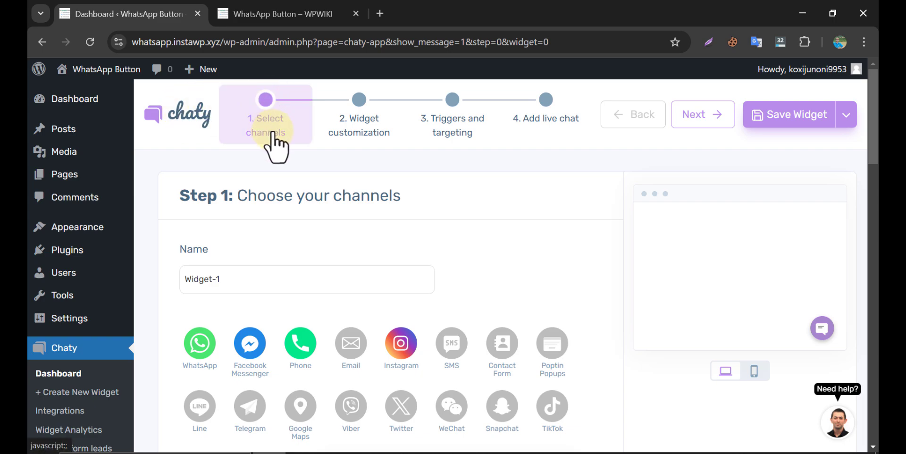
# - Turn on 'Open the chat widget on page load' for the WhatsApp channel
pyautogui.scroll(-15, 273, 141)
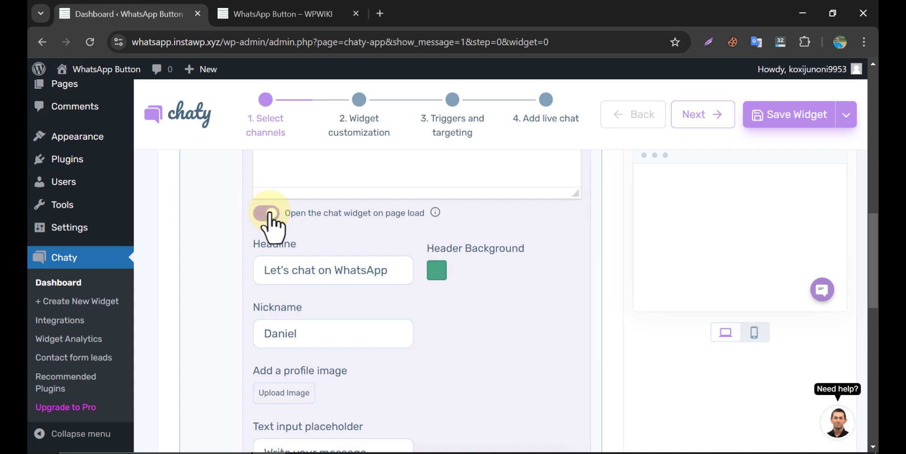
pyautogui.click(268, 213)
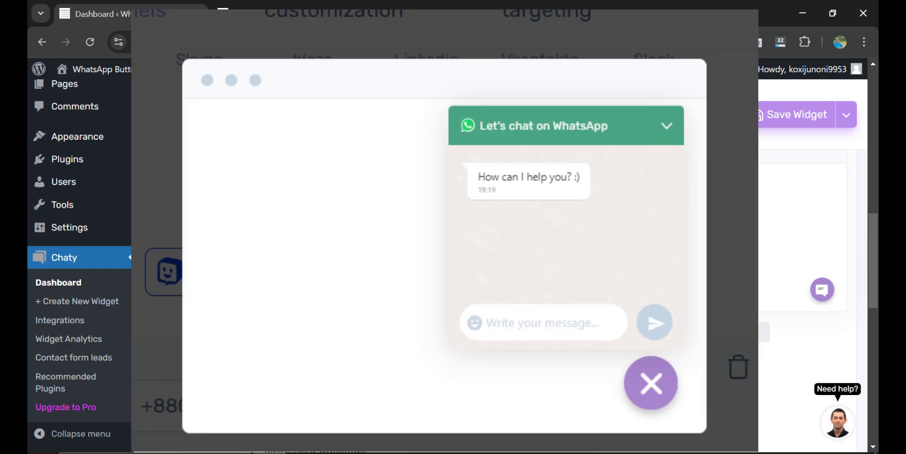
pyautogui.scroll(1, 271, 282)
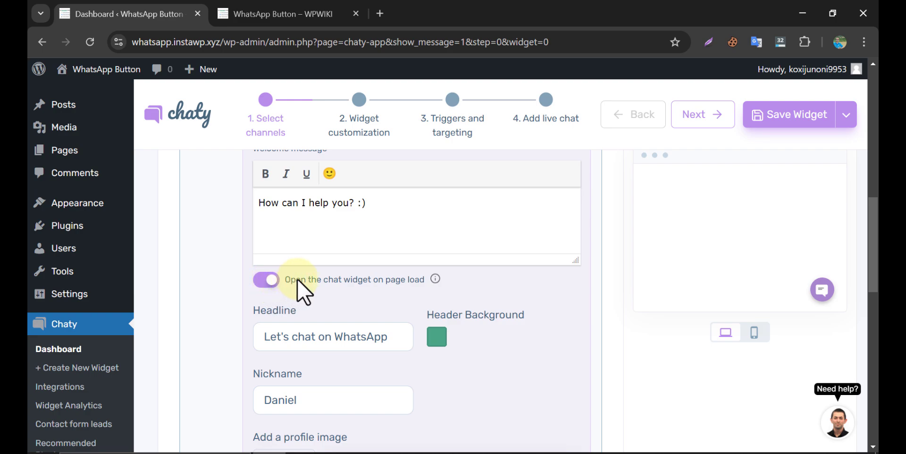
# - In Triggers and targeting, switch from the 10% scroll trigger to display after 0 seconds, and save
pyautogui.click(452, 101)
pyautogui.scroll(3, 224, 372)
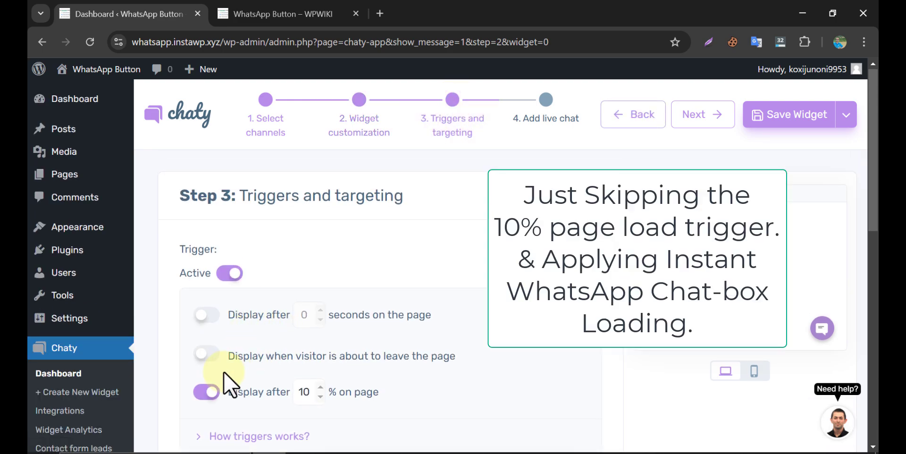
pyautogui.click(213, 391)
pyautogui.click(206, 315)
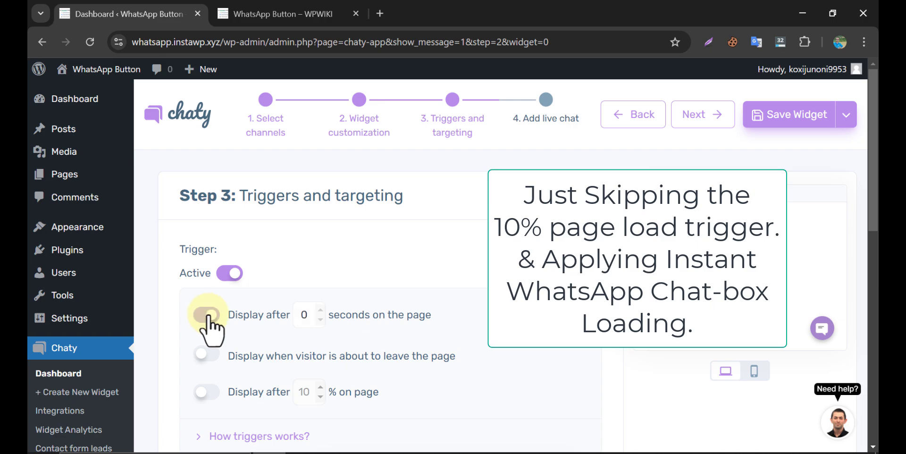
pyautogui.click(762, 119)
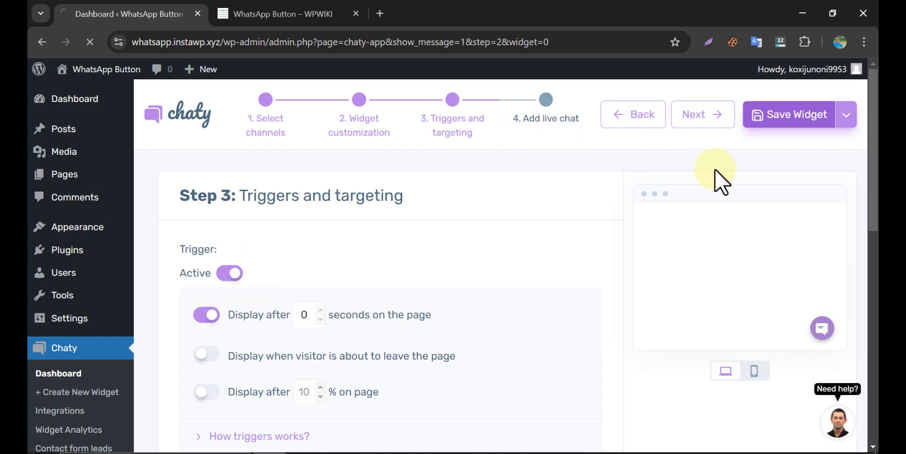
# - Reload the live site, confirm the WhatsApp chat greeting 'How can I help you? :)' opens automatically, then close it to show the four channels
pyautogui.click(287, 11)
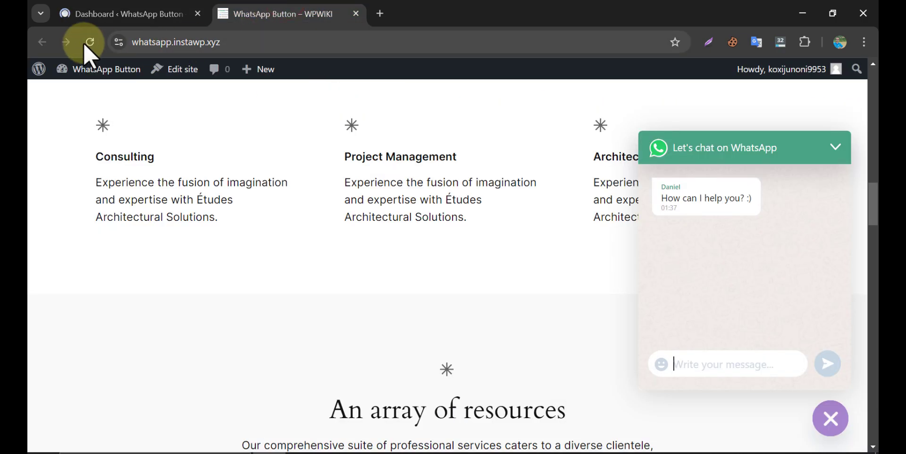
pyautogui.click(83, 41)
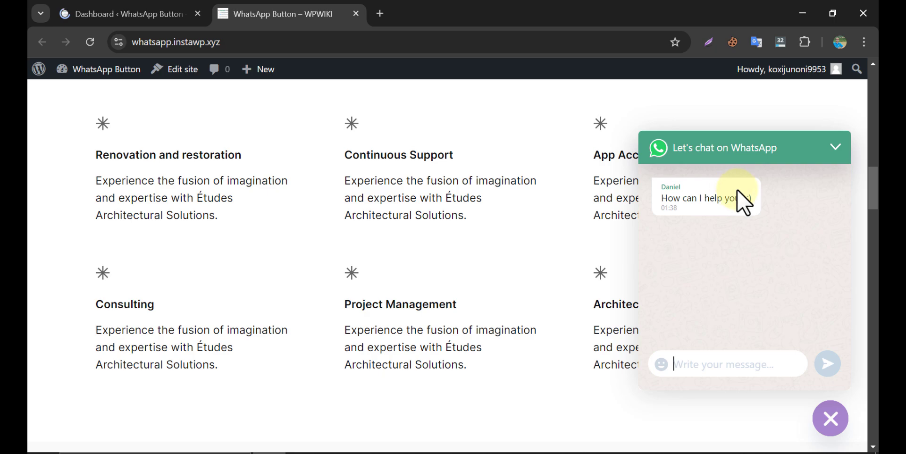
pyautogui.click(832, 419)
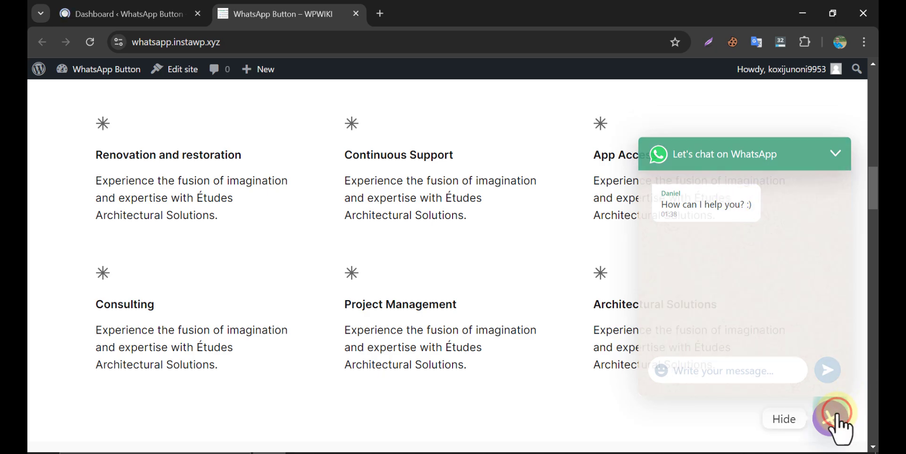